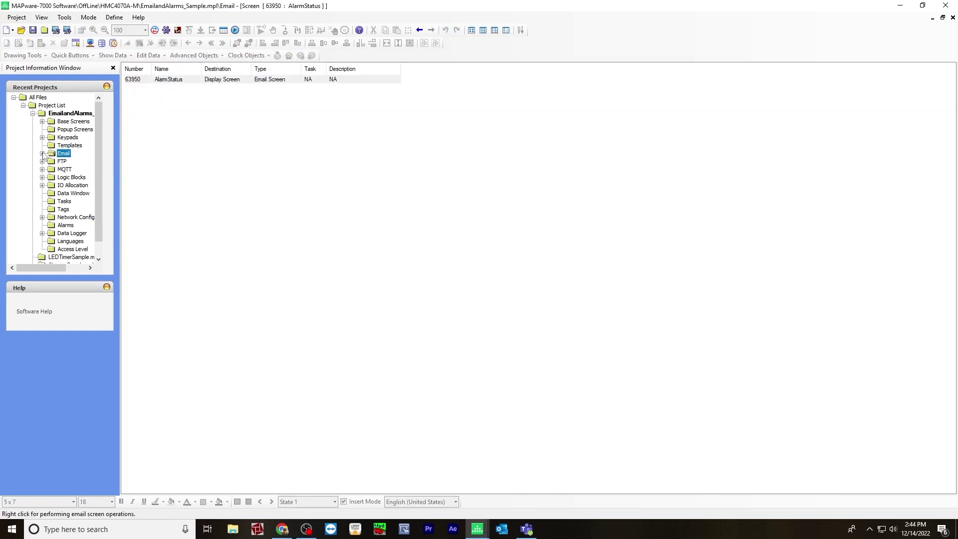
- Open the email server configuration and keep smtp.gmail.com, port 587 and TLS encryption
left_click(43, 154)
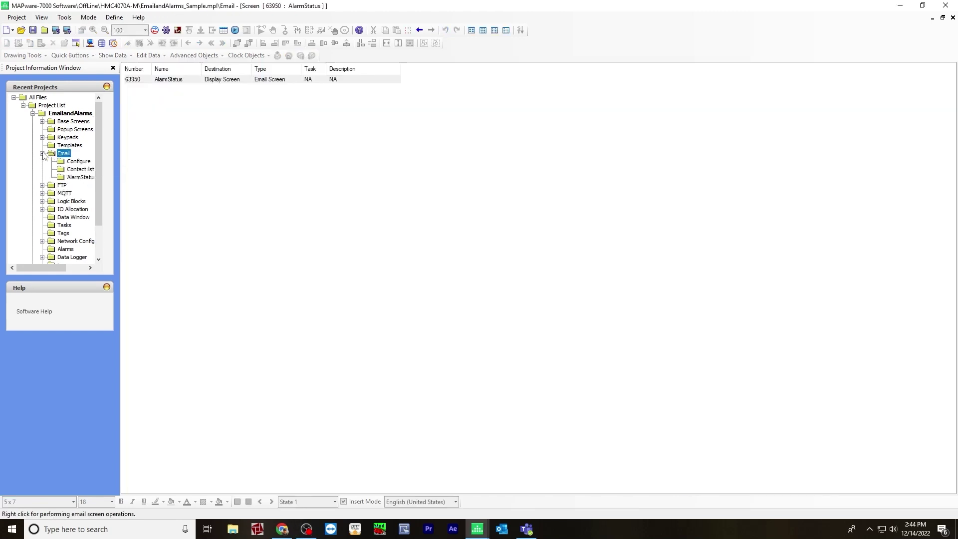
left_click(75, 161)
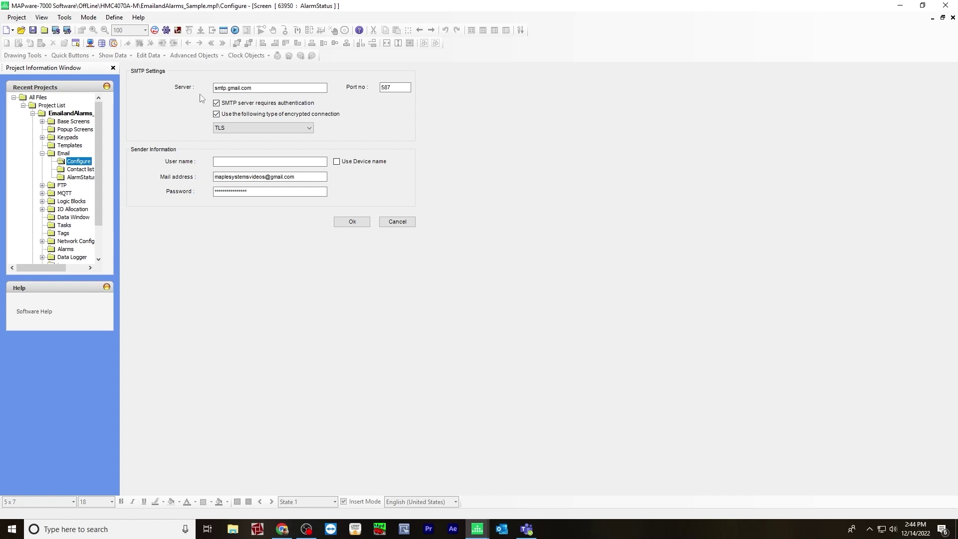
left_click(227, 90)
left_click(293, 132)
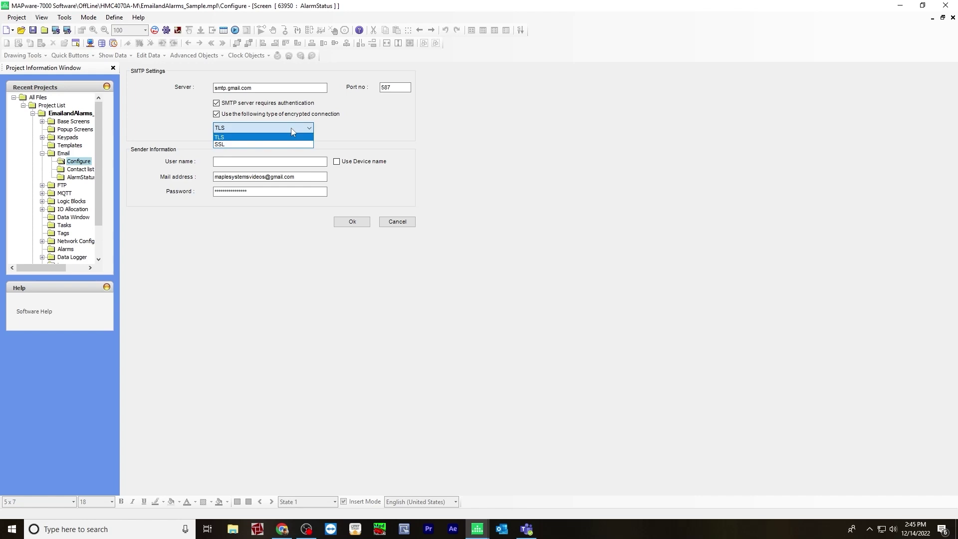
left_click(184, 130)
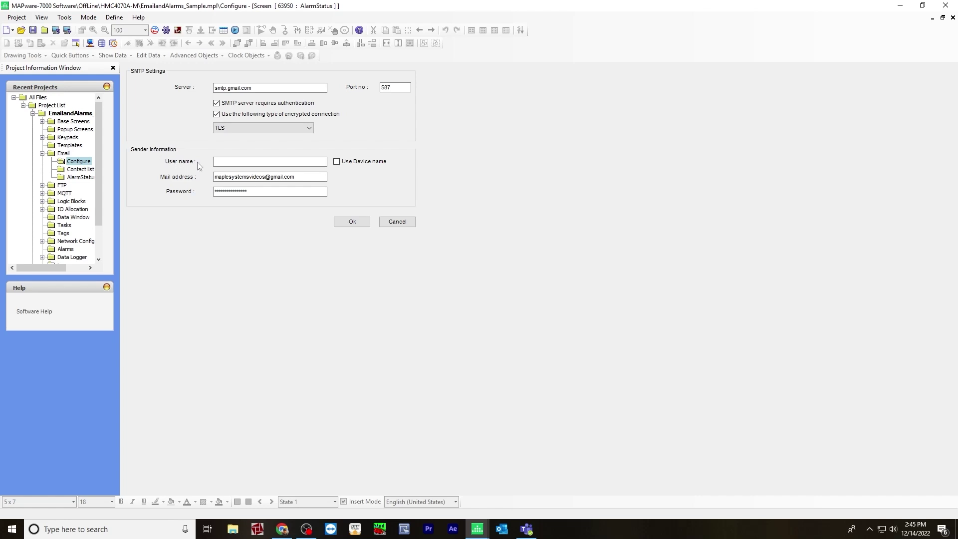
- Use the device name HMC4070A-M as the sender user name and move to the sender password
left_click(241, 162)
left_click(338, 163)
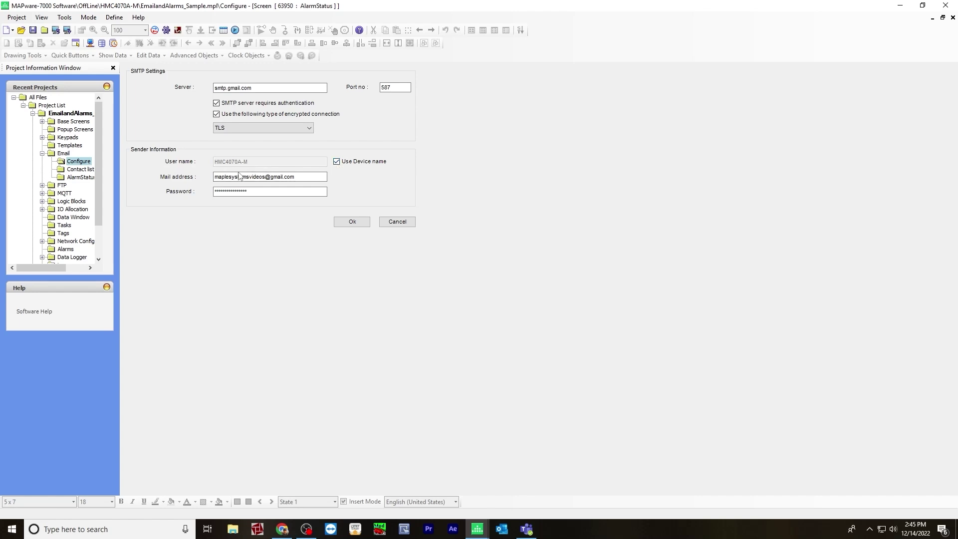
left_click(287, 177)
left_click(281, 191)
- Check the signed-in Google account and review its Security and 2-Step Verification settings
left_click(247, 191)
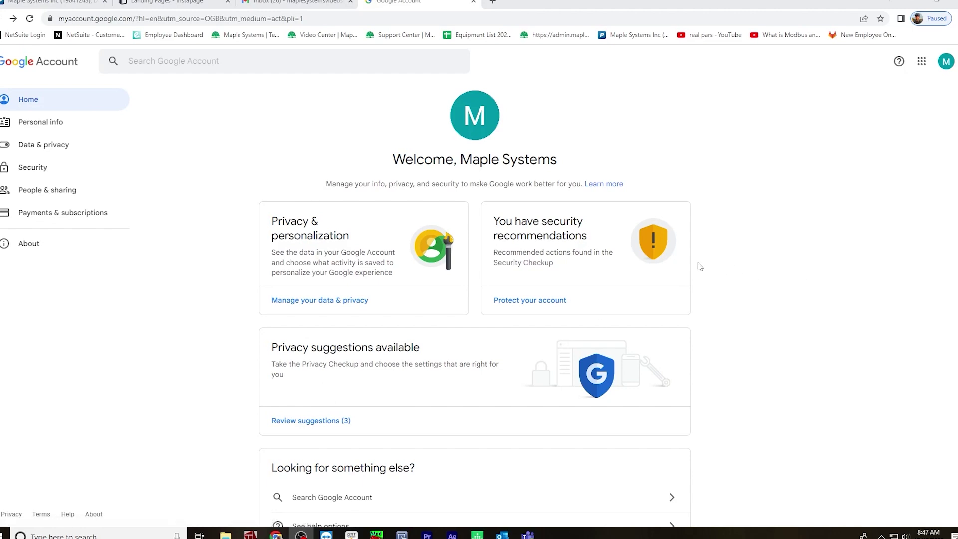
left_click(945, 62)
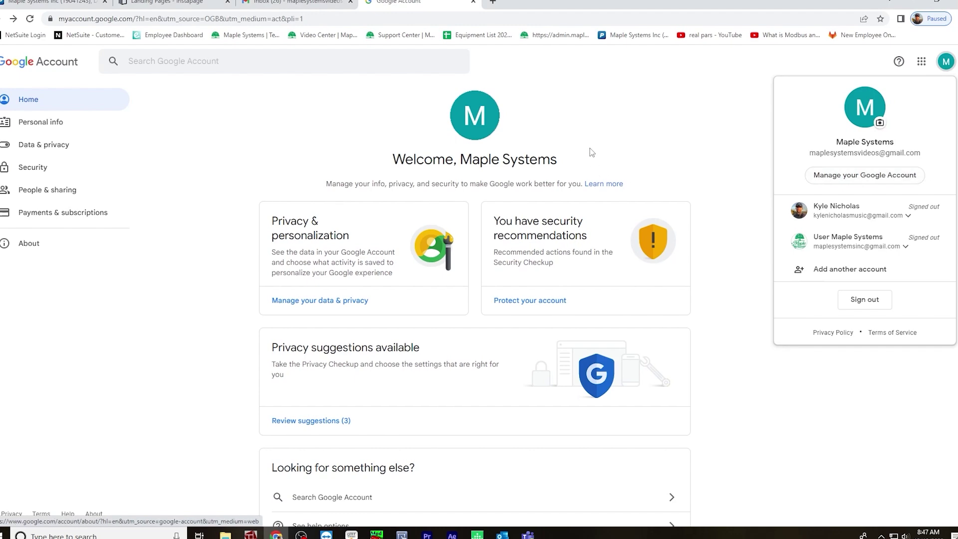
left_click(574, 145)
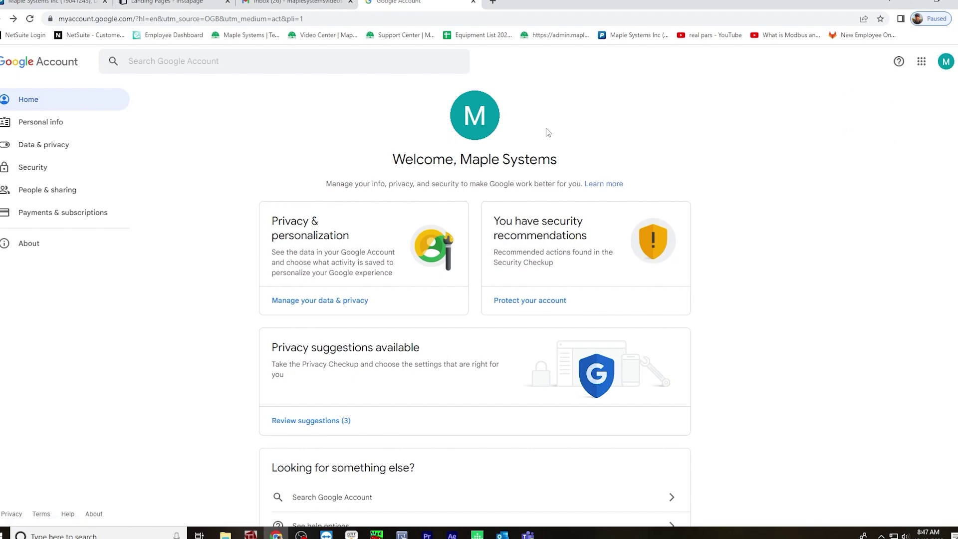
left_click(49, 167)
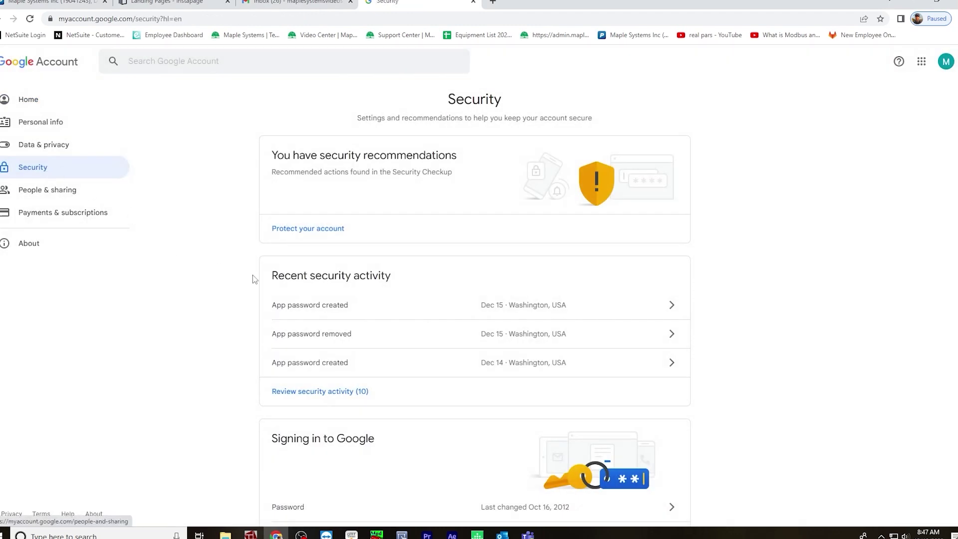
scroll(387, 319, "down", 4)
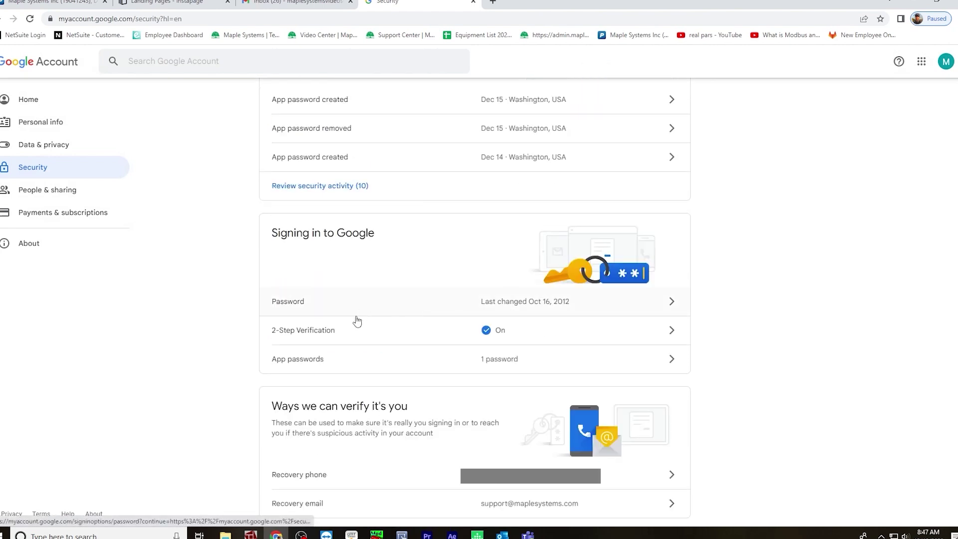
left_click(553, 336)
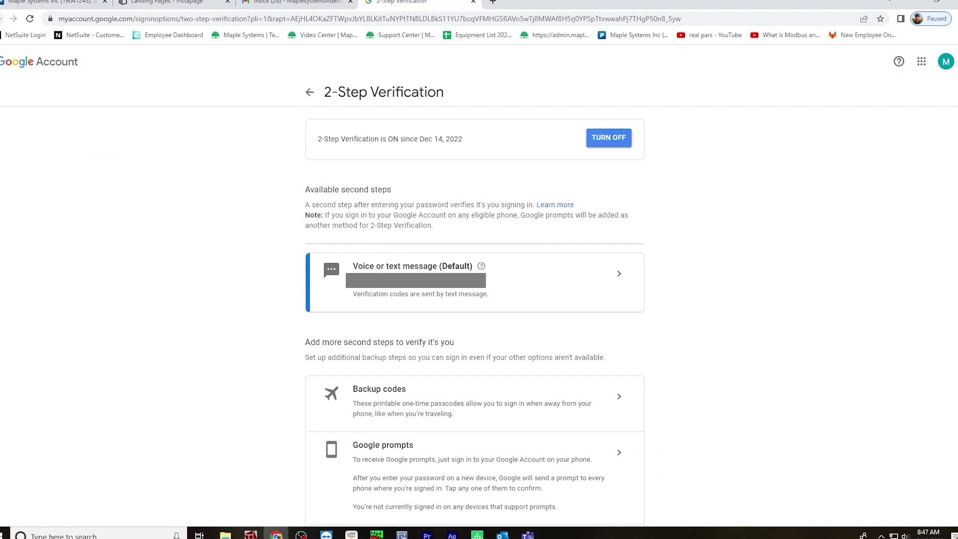
left_click(2, 19)
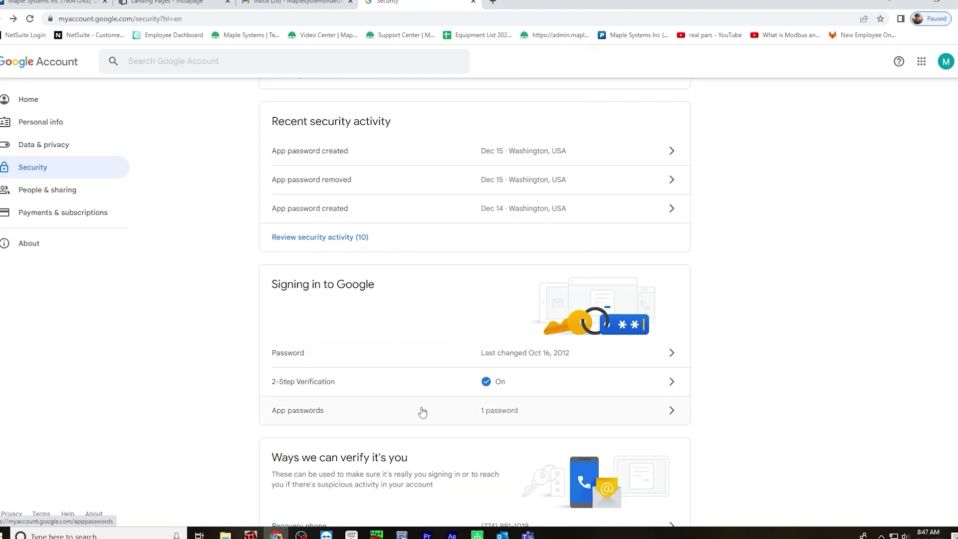
- Open App passwords and pick Other (Custom name) as the app
left_click(422, 410)
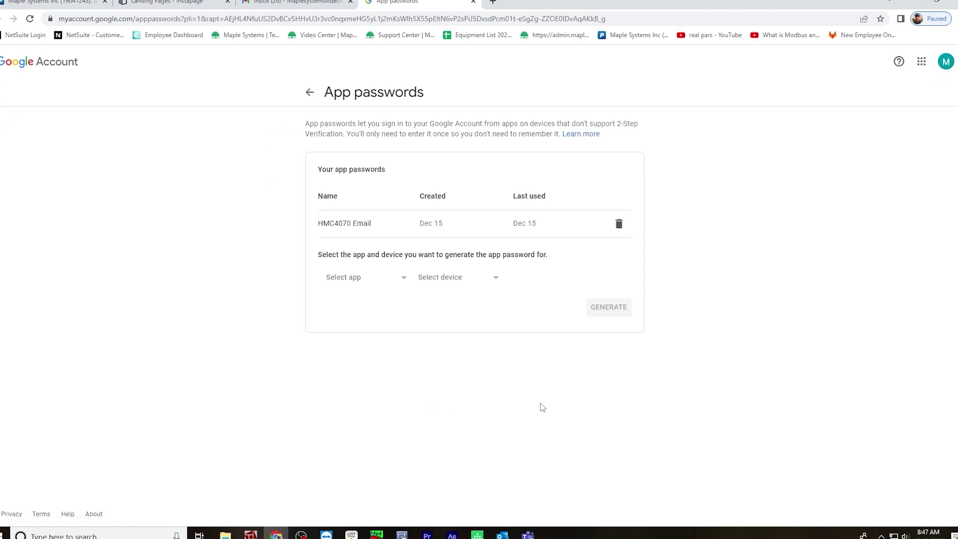
left_click(388, 285)
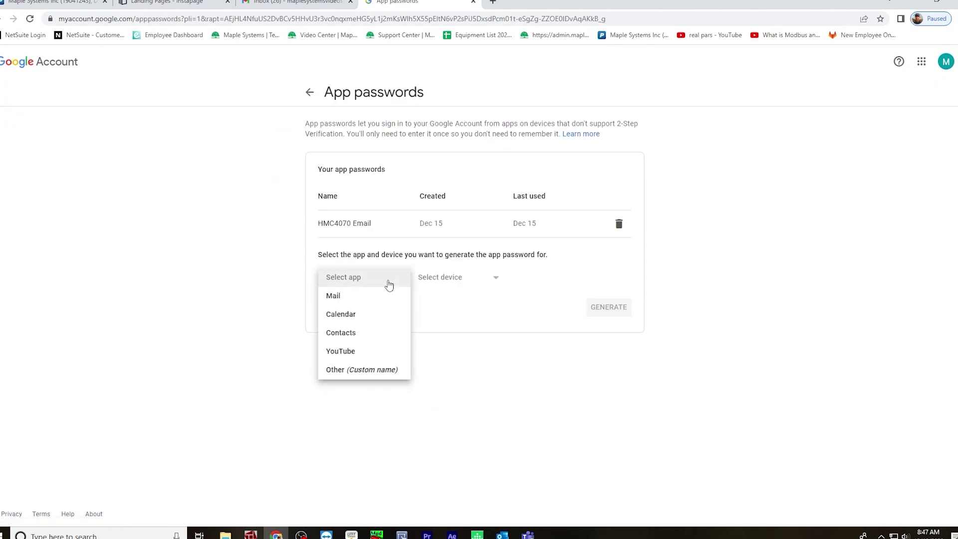
left_click(357, 375)
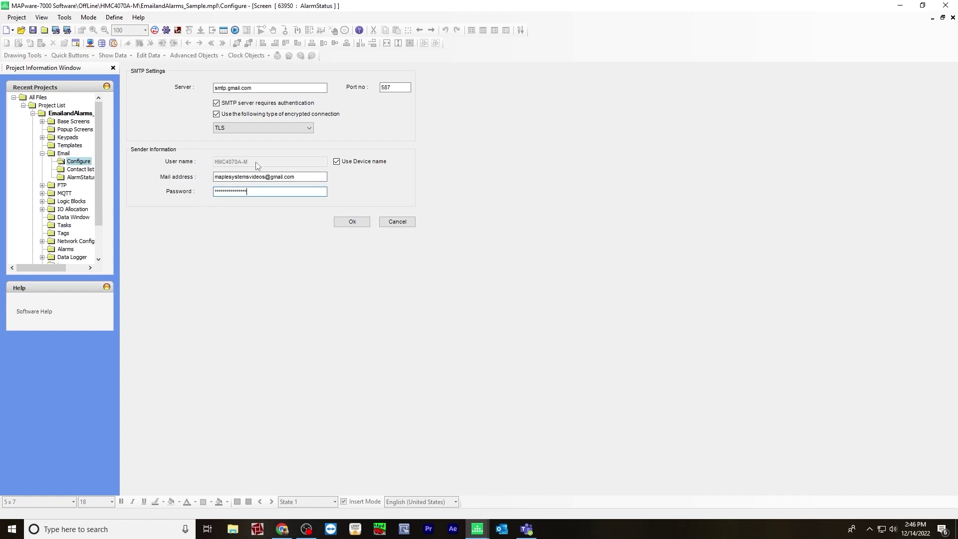
- Save the SMTP settings and dismiss the 'Email Configured successfully' message
left_click(352, 222)
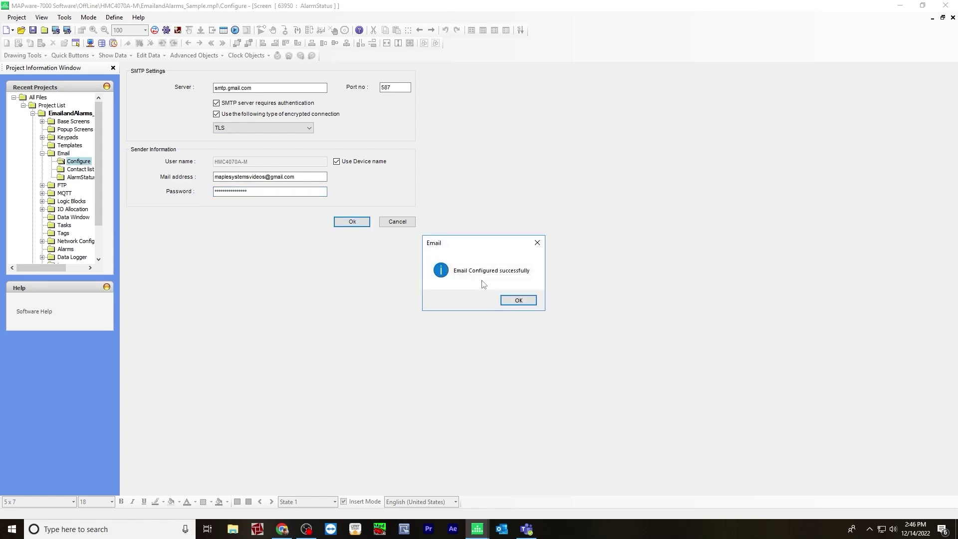
left_click(507, 300)
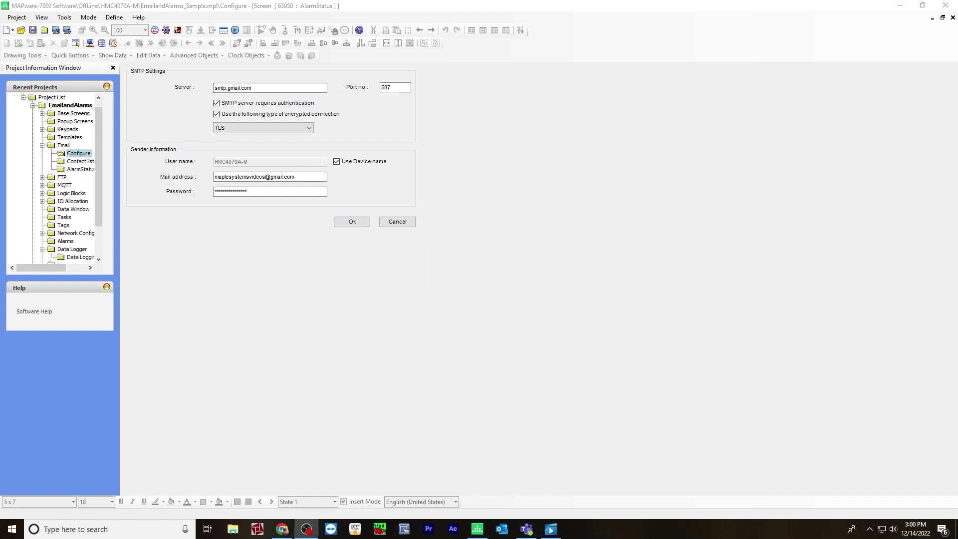
- Review the contact list without adding a contact, keeping Group 1 (emailtest) as current group
left_click(80, 162)
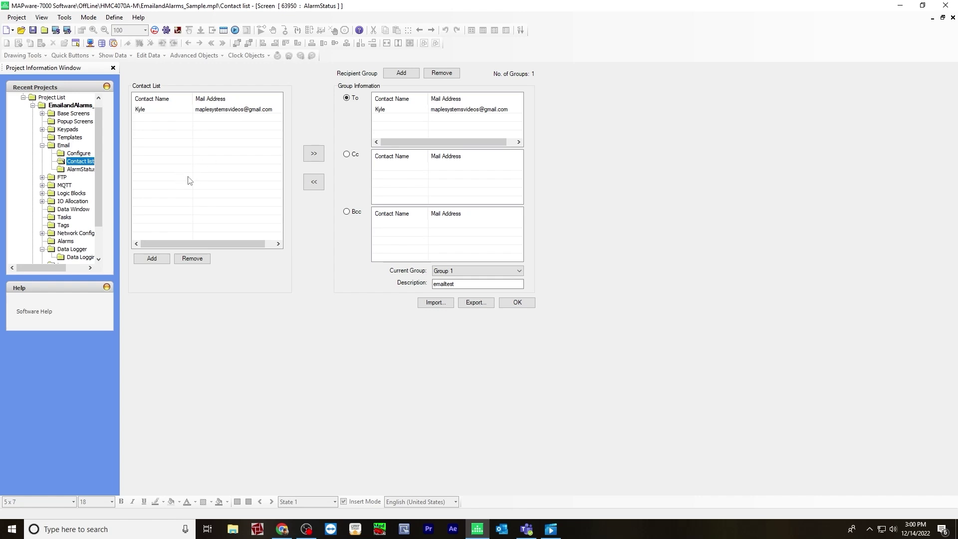
left_click(151, 258)
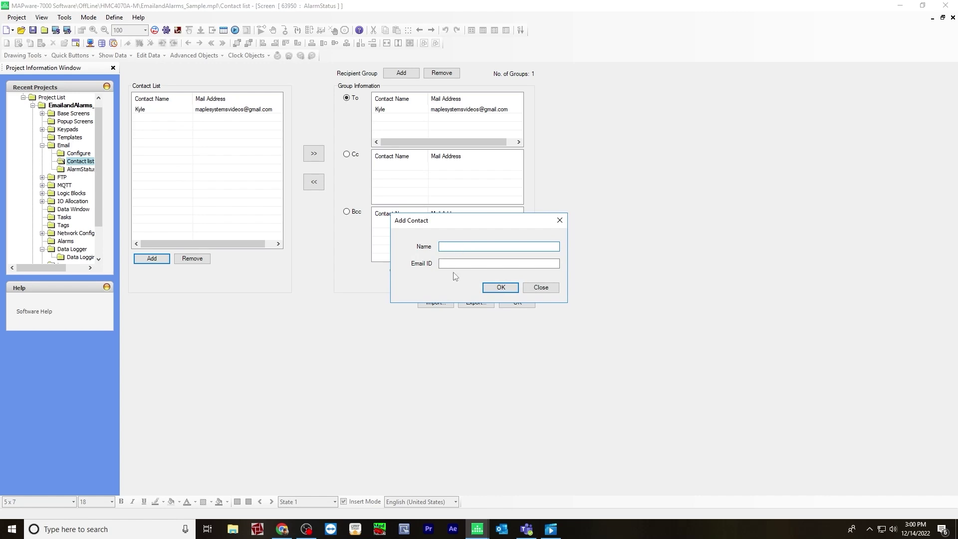
left_click(560, 220)
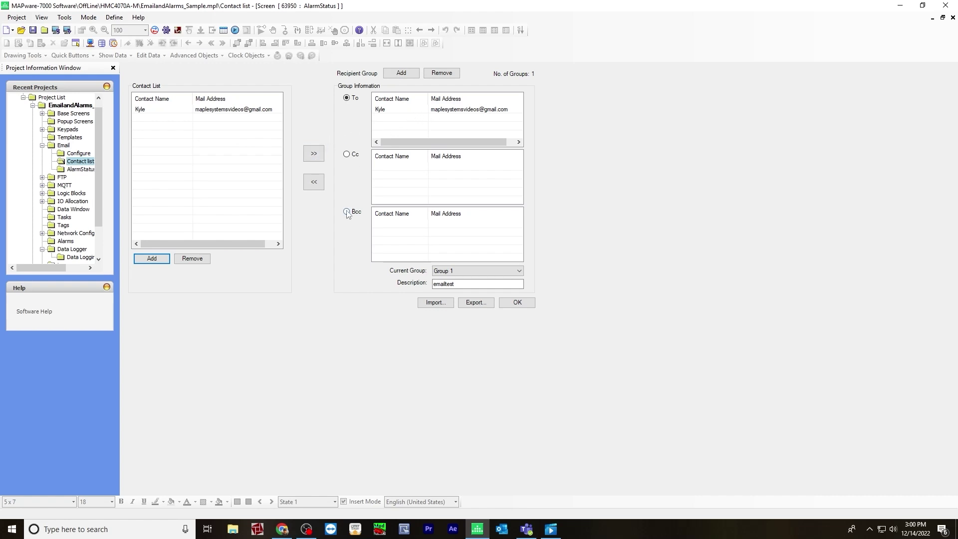
left_click(471, 271)
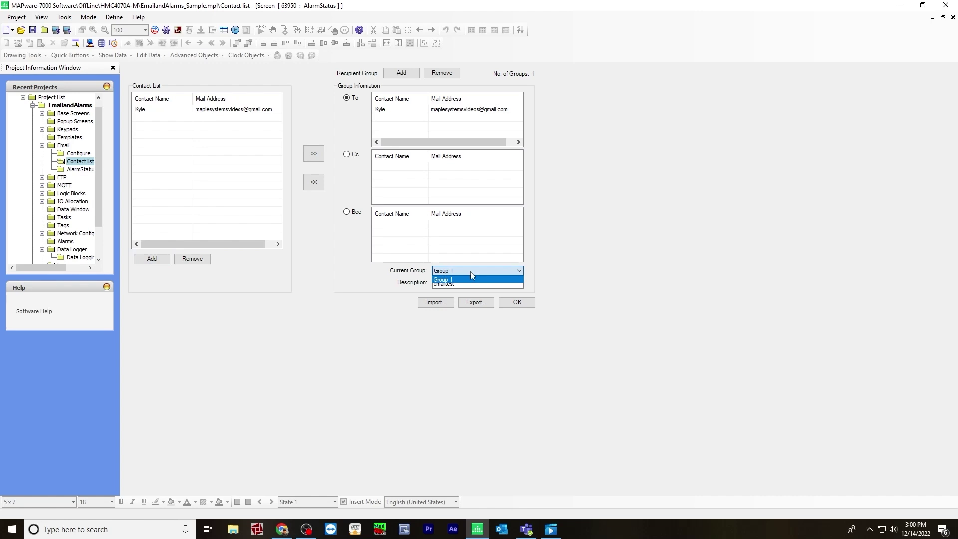
left_click(470, 272)
left_click(464, 284)
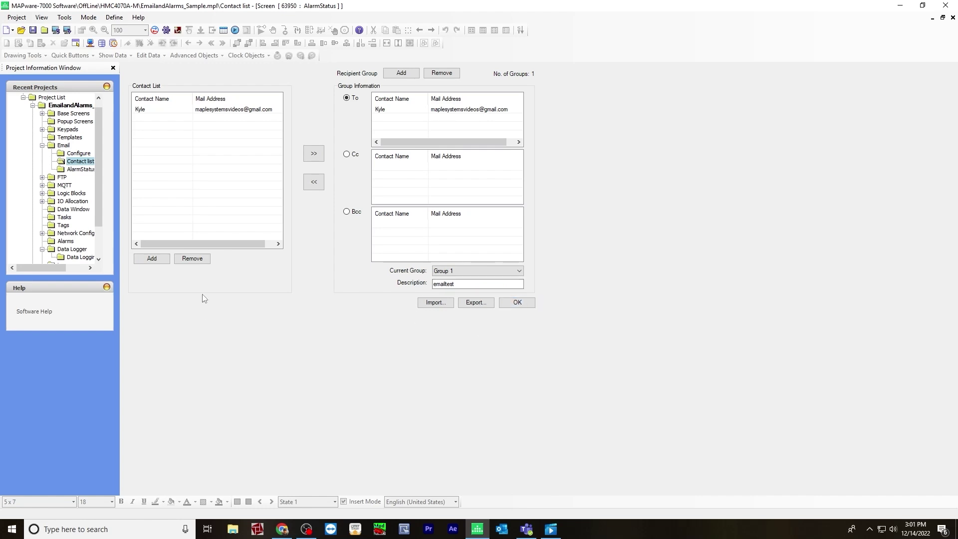
- Open the AlarmStatus email screen and check the alarm tags behind the Temperature, Pressure and No Signal cells
left_click(64, 146)
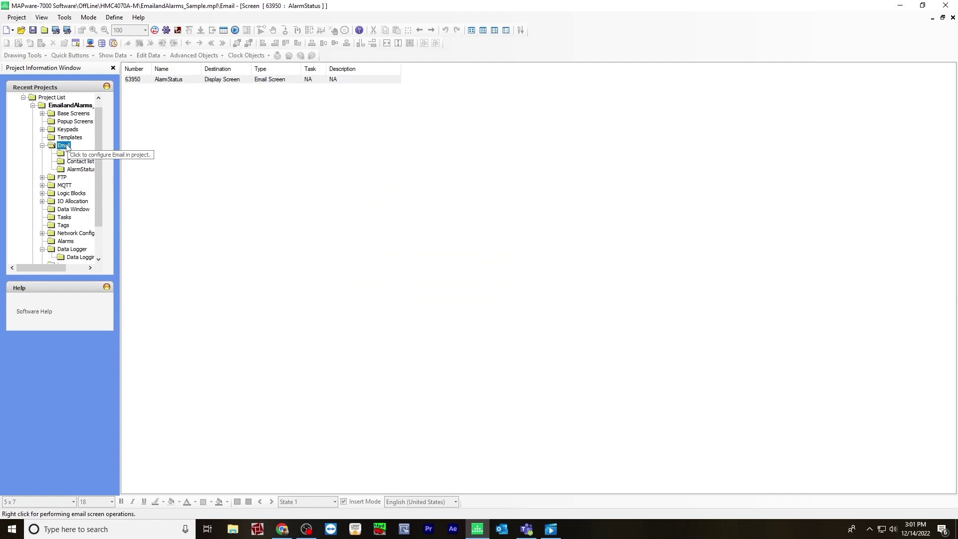
right_click(68, 147)
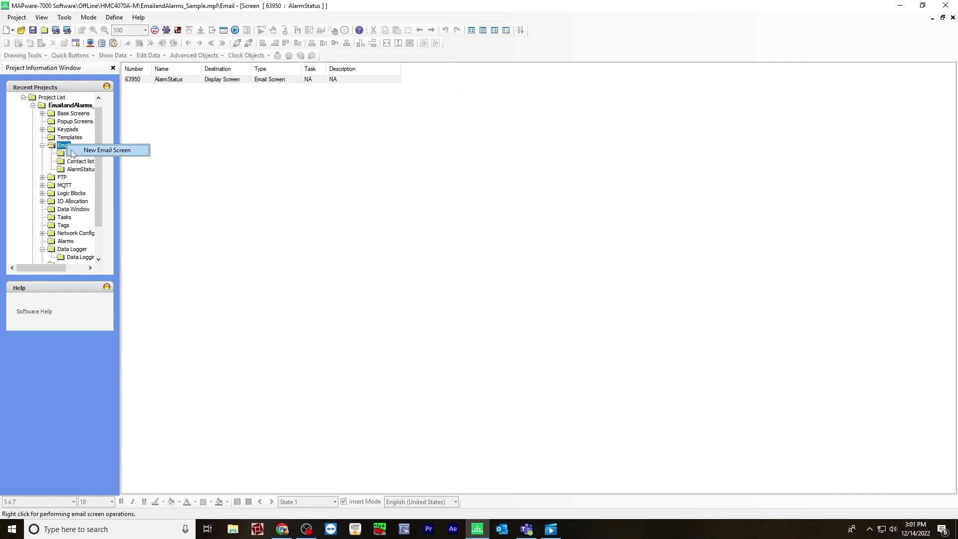
left_click(78, 170)
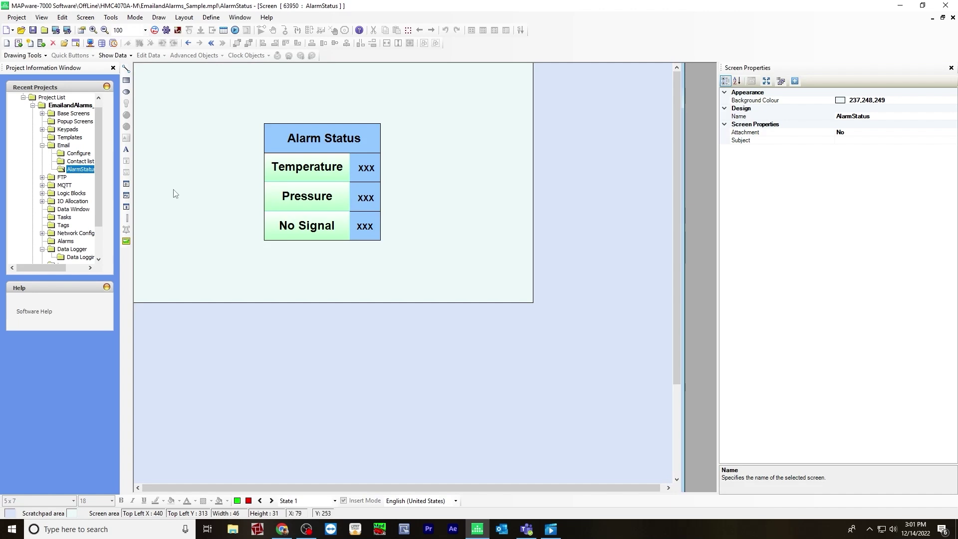
left_click(276, 143)
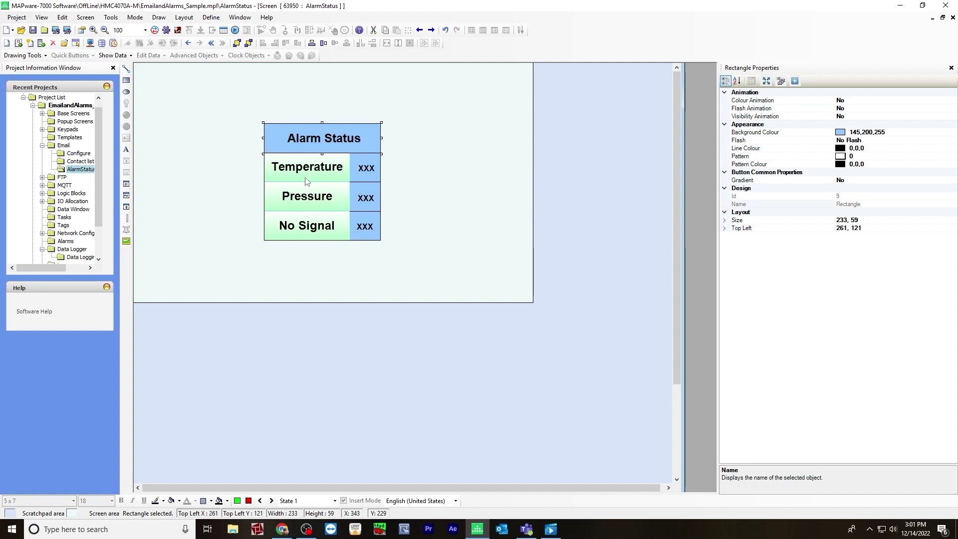
left_click(282, 166)
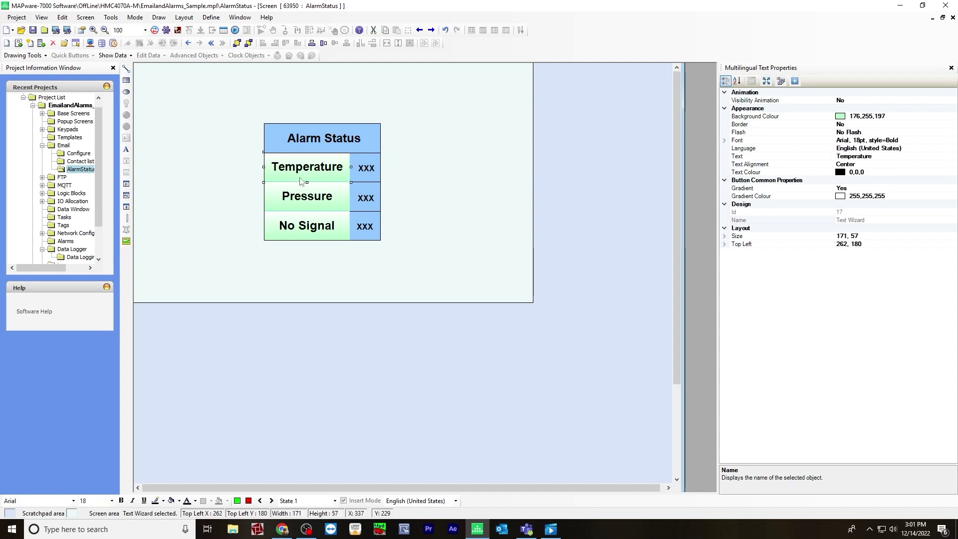
left_click(364, 169)
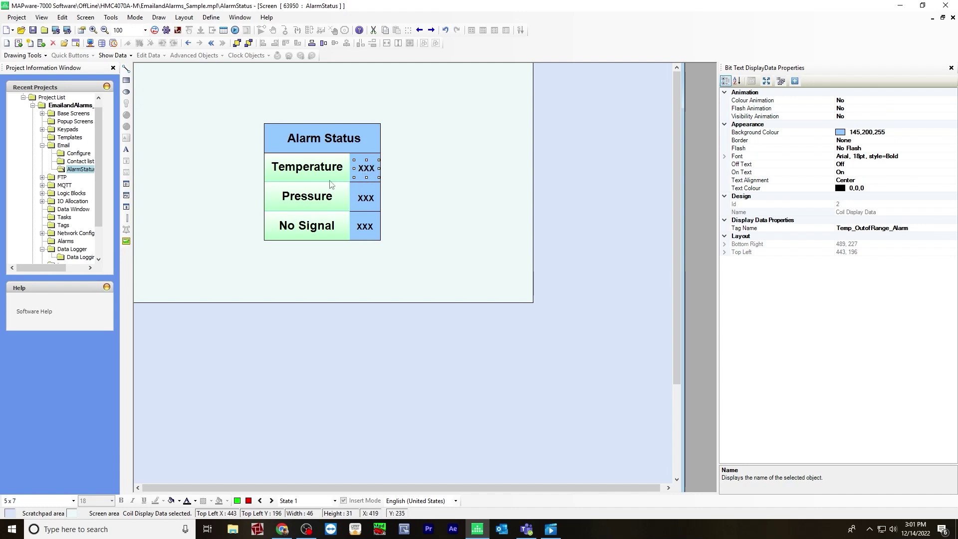
left_click(366, 198)
left_click(366, 225)
left_click(368, 168)
left_click(375, 200)
left_click(369, 230)
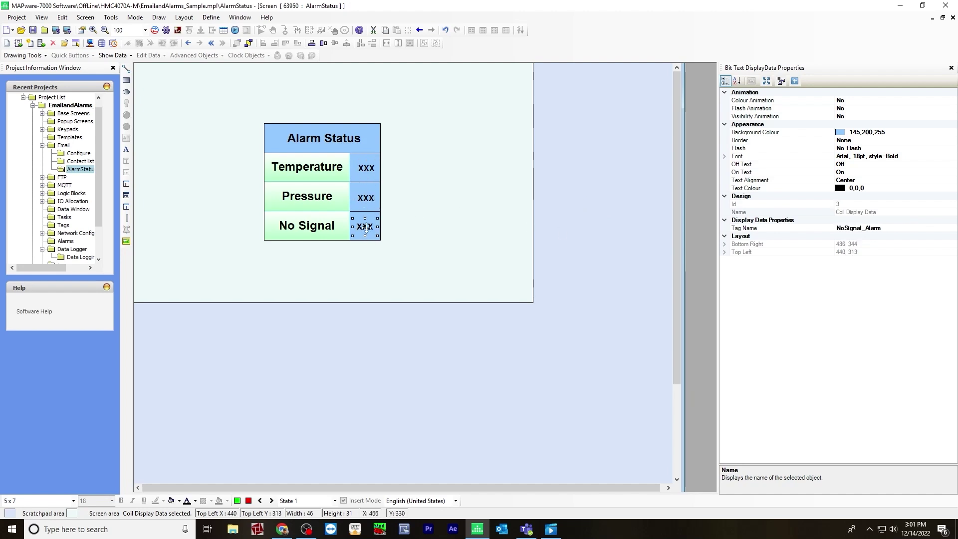
left_click(370, 168)
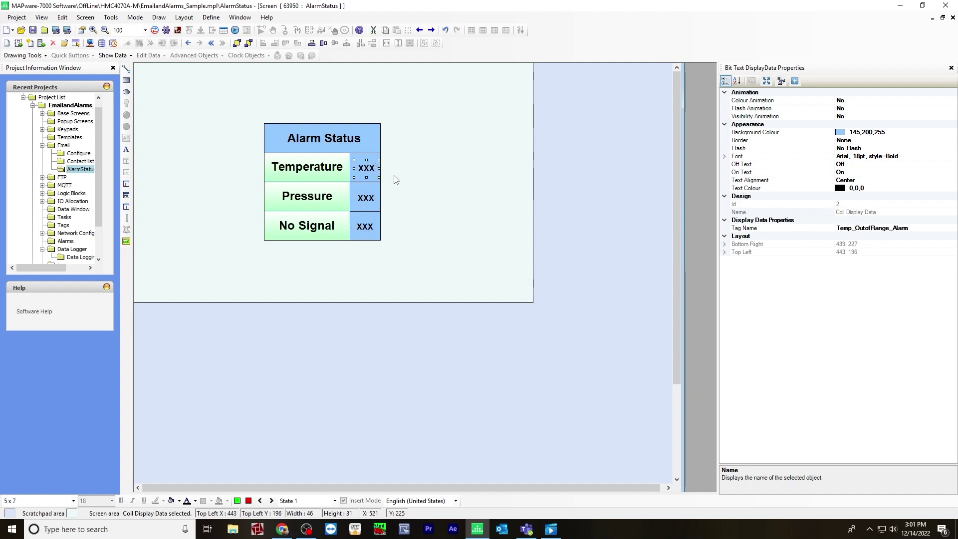
- Remove a stray numeric display accidentally placed on the AlarmStatus screen
left_click(159, 17)
left_click(171, 70)
left_click(163, 18)
mouse_move(200, 64)
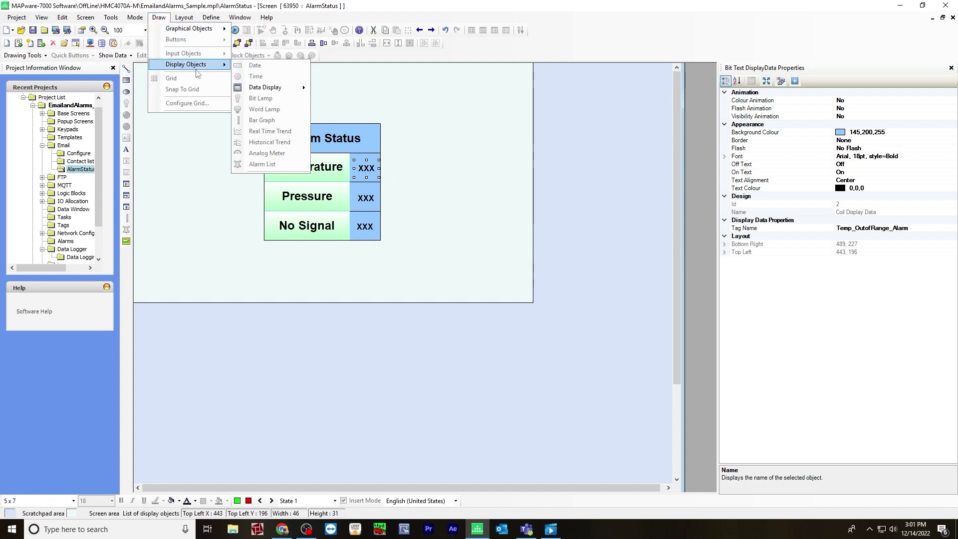
mouse_move(270, 92)
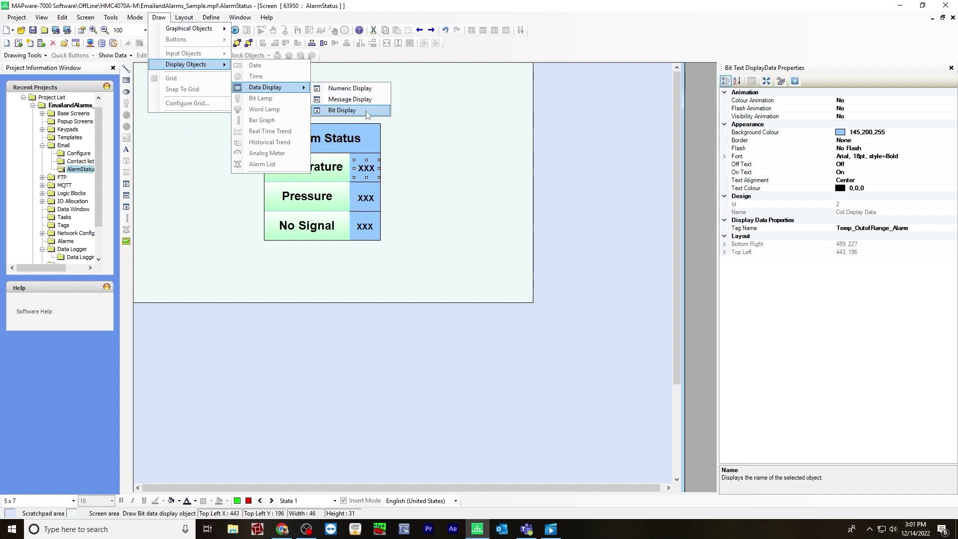
left_click(417, 150)
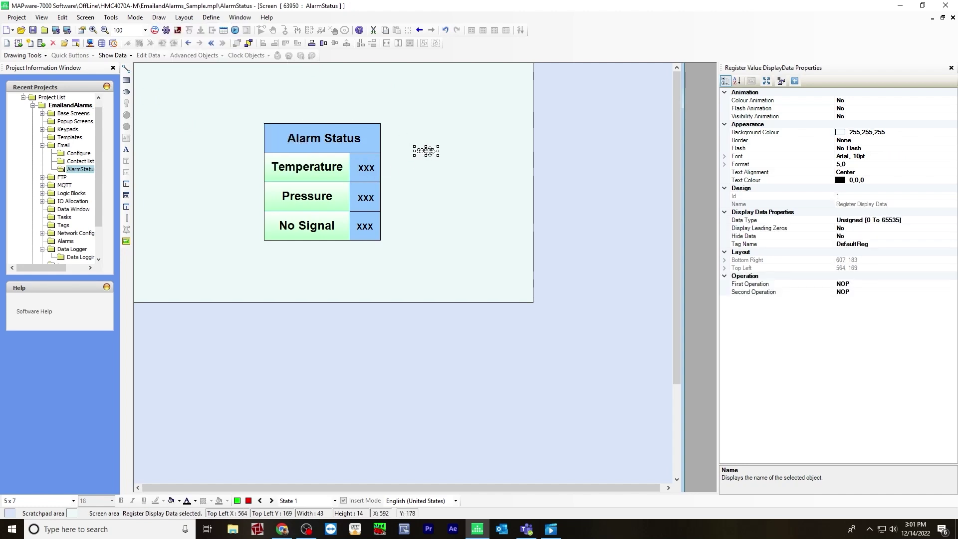
key("Delete")
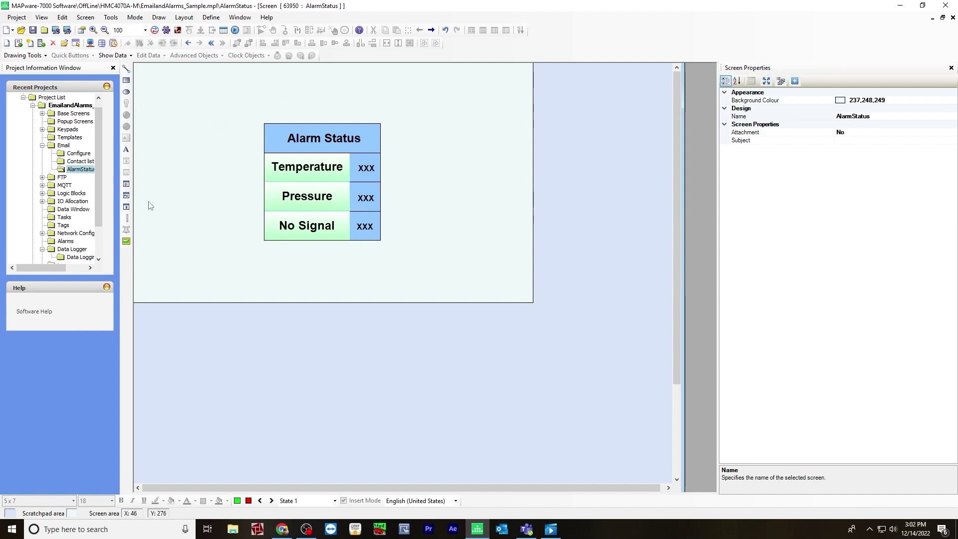
- Step through the email configuration, contact list and AlarmStatus screen in the project tree
left_click(78, 154)
left_click(80, 161)
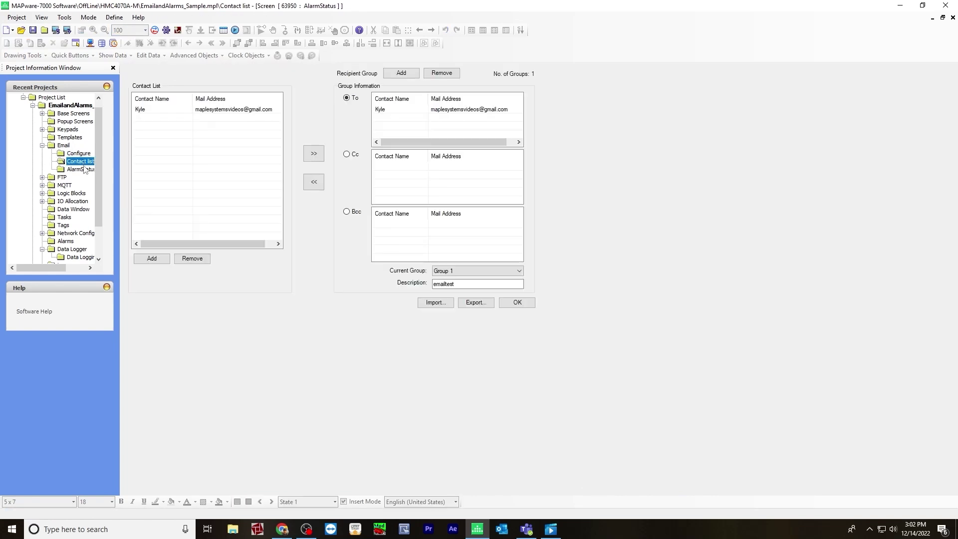
left_click(83, 169)
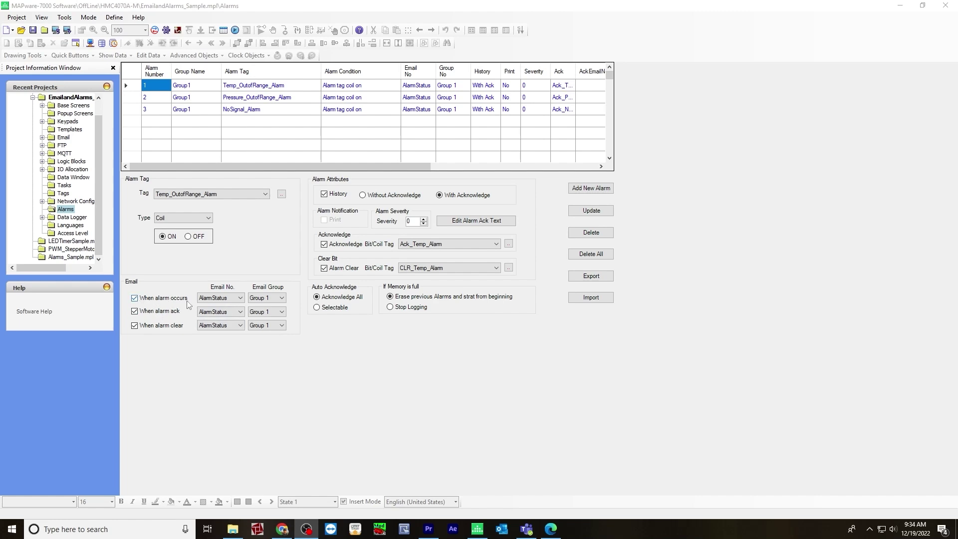
- Keep AlarmStatus as the temperature alarm's email and Group 1 as its recipients
left_click(220, 298)
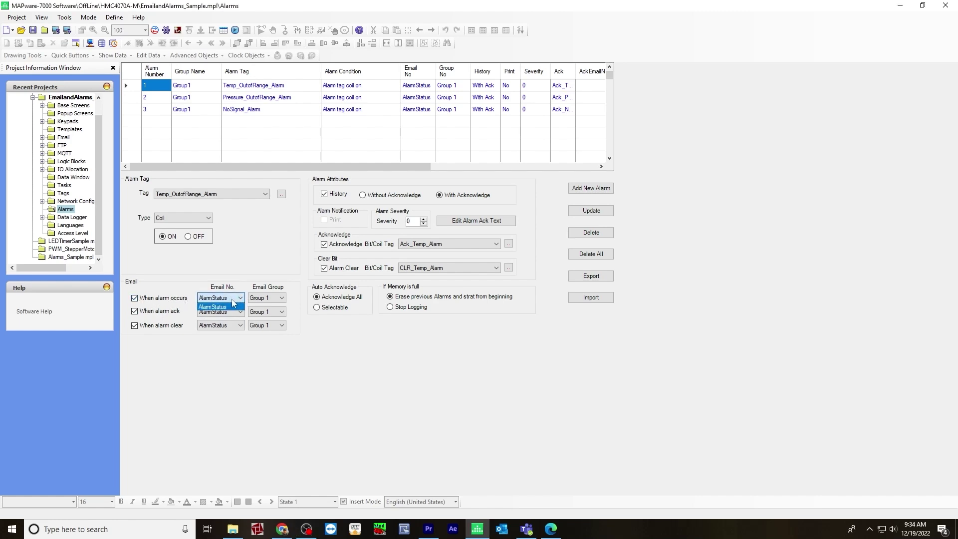
left_click(233, 306)
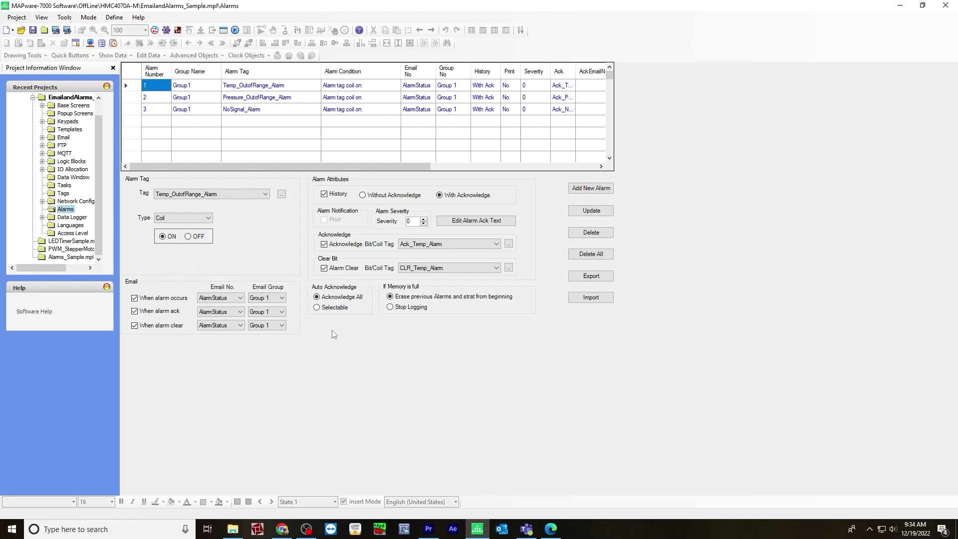
left_click(282, 297)
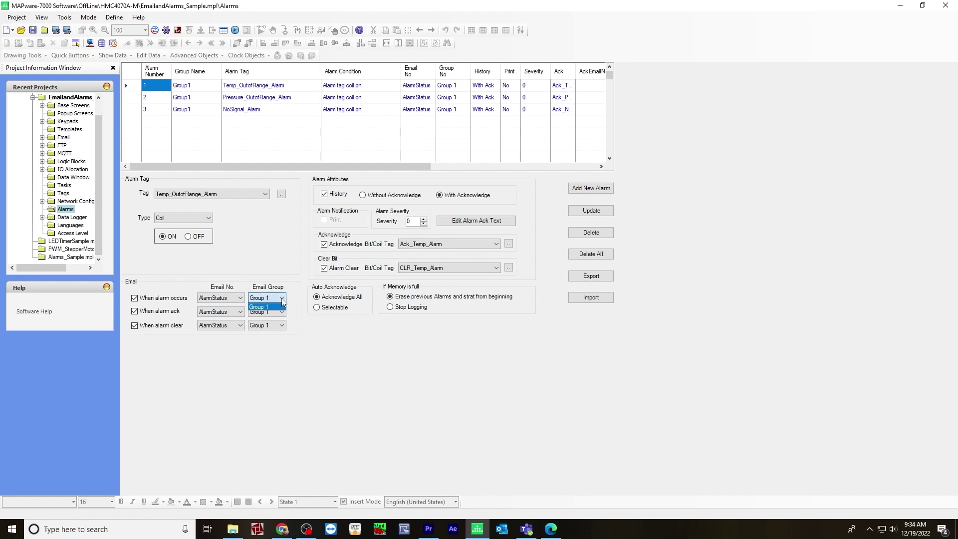
left_click(222, 271)
- Turn the When alarm ack and When alarm clear email options off and back on
left_click(134, 311)
left_click(135, 326)
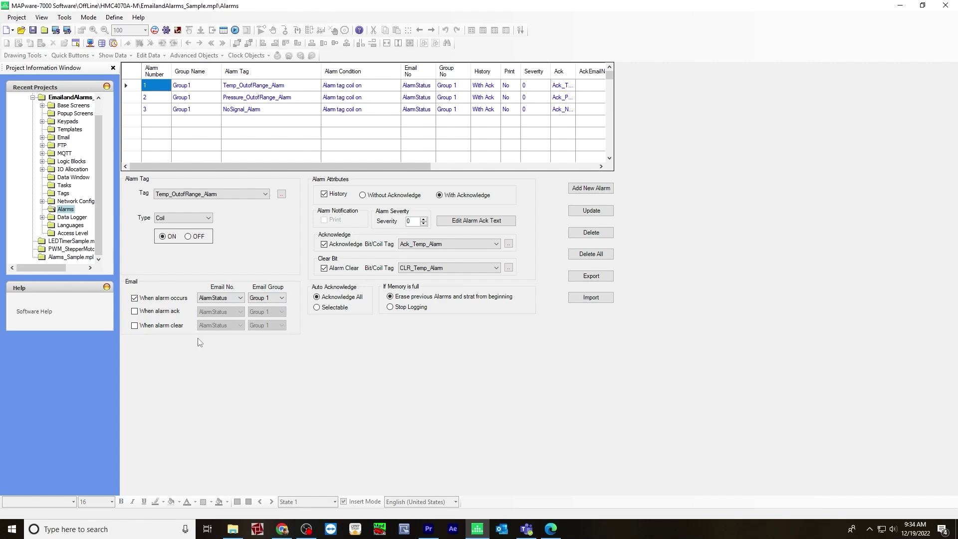
left_click(135, 312)
left_click(135, 326)
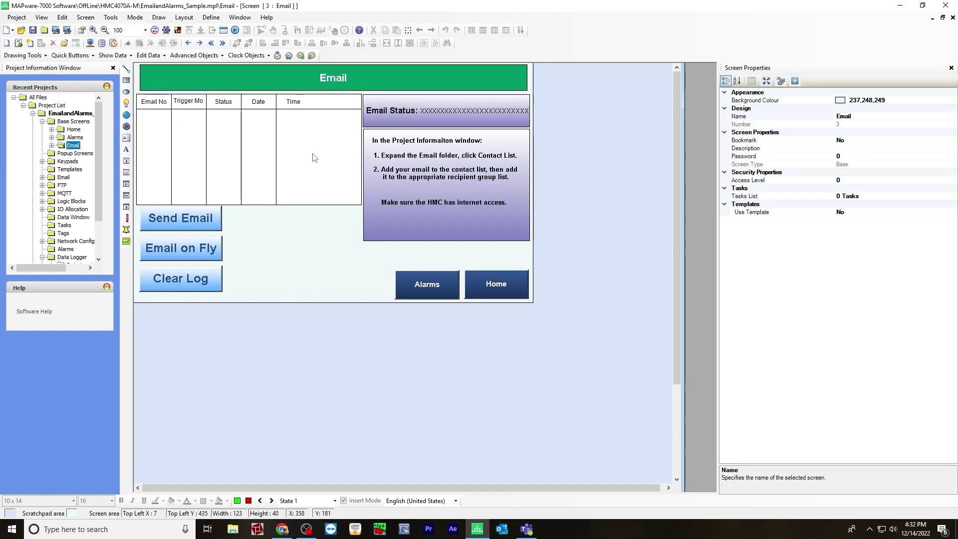
- Inspect the email log table and cancel an accidental advanced-object placement
left_click(313, 154)
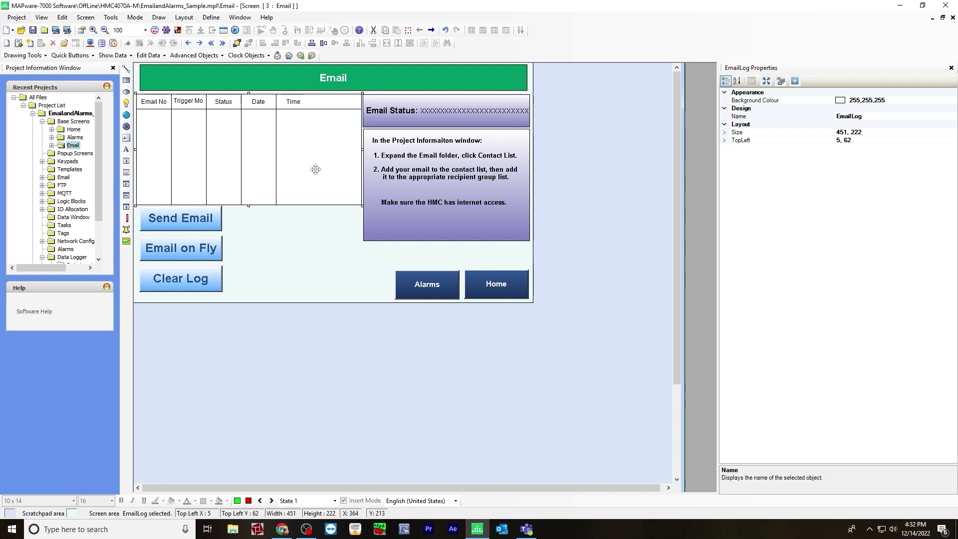
key("Escape")
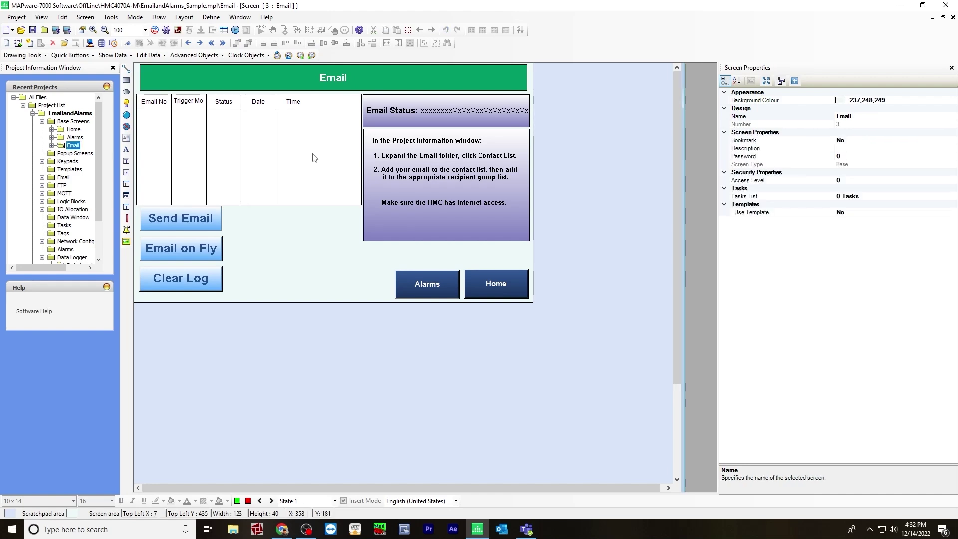
left_click(312, 158)
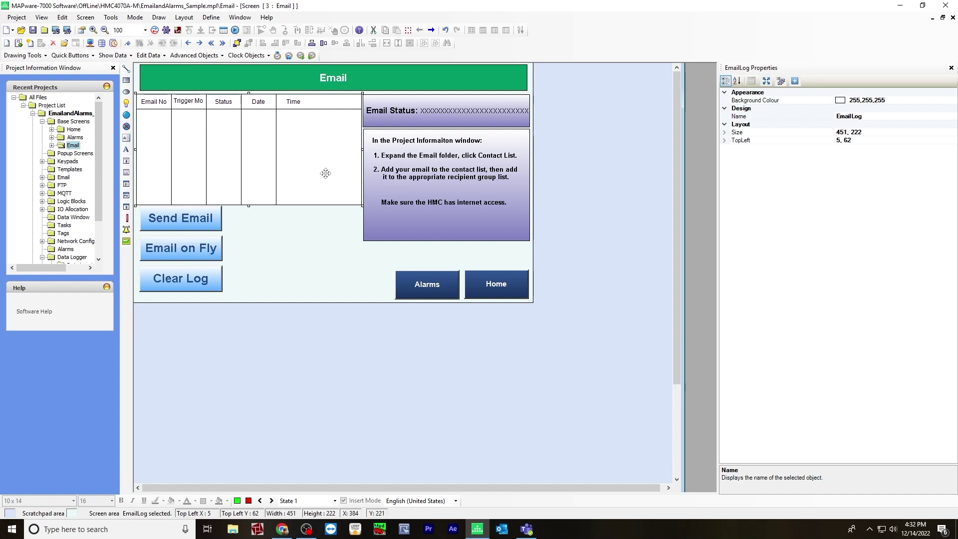
left_click(205, 55)
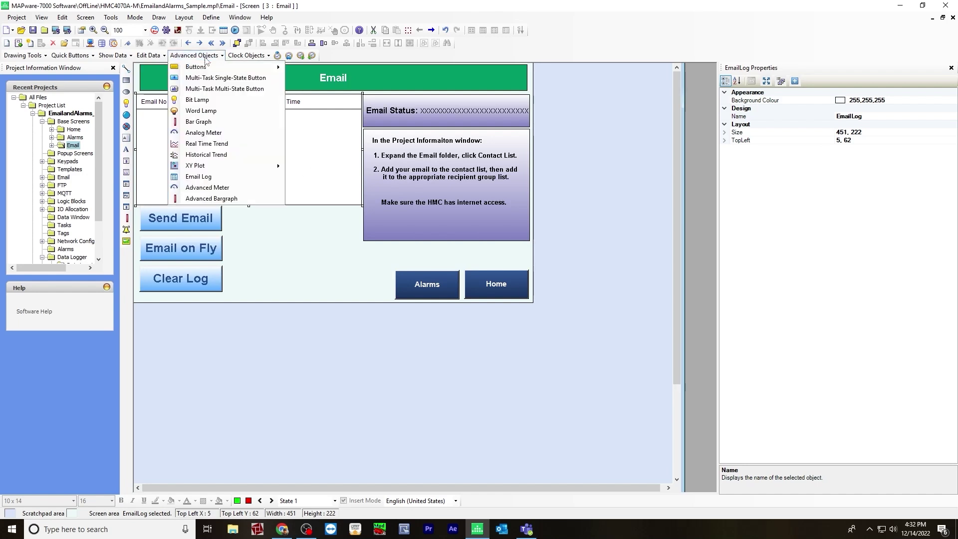
left_click(214, 198)
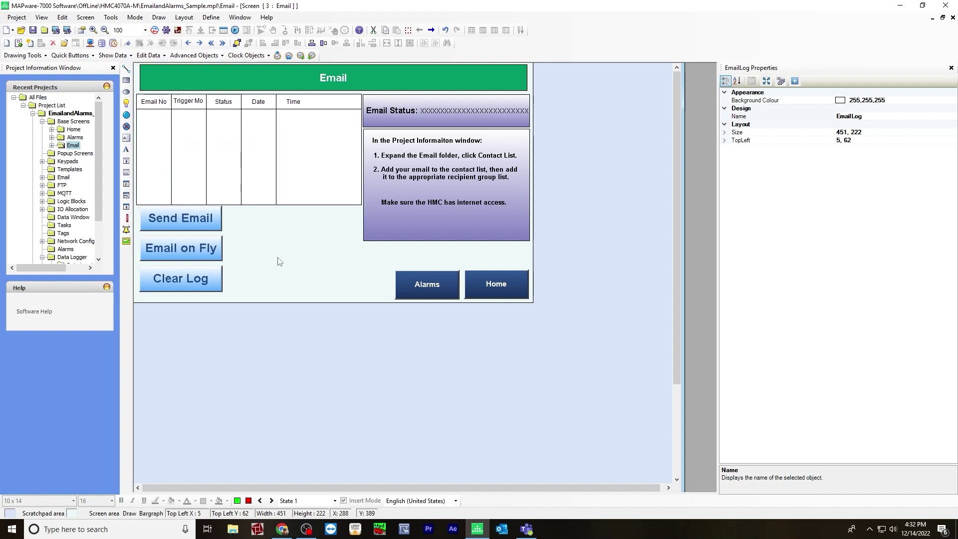
key("Tab")
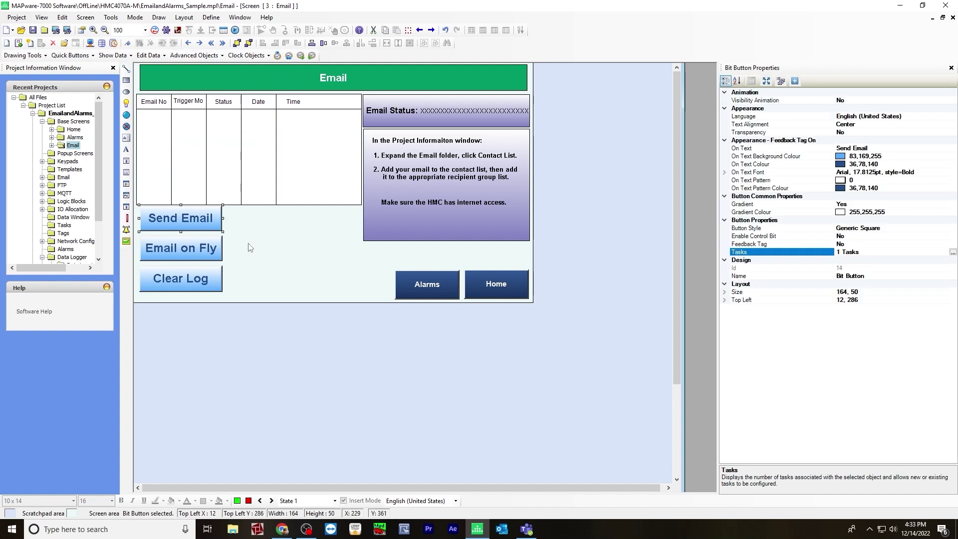
- Inspect the Clear Log and Email on Fly buttons, then bring up the Send Email button's task list
left_click(197, 279)
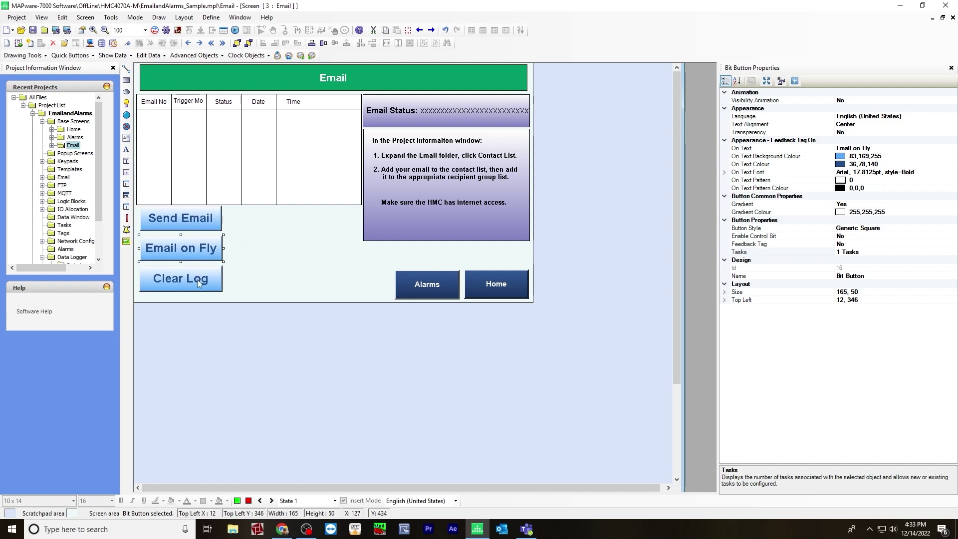
left_click(189, 221)
left_click(188, 254)
left_click(200, 284)
left_click(205, 227)
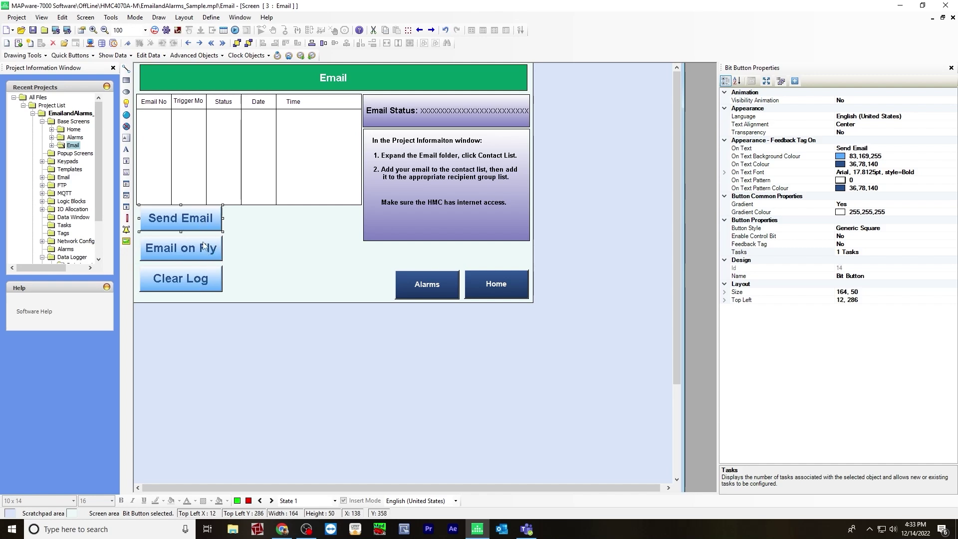
left_click(863, 252)
left_click(953, 252)
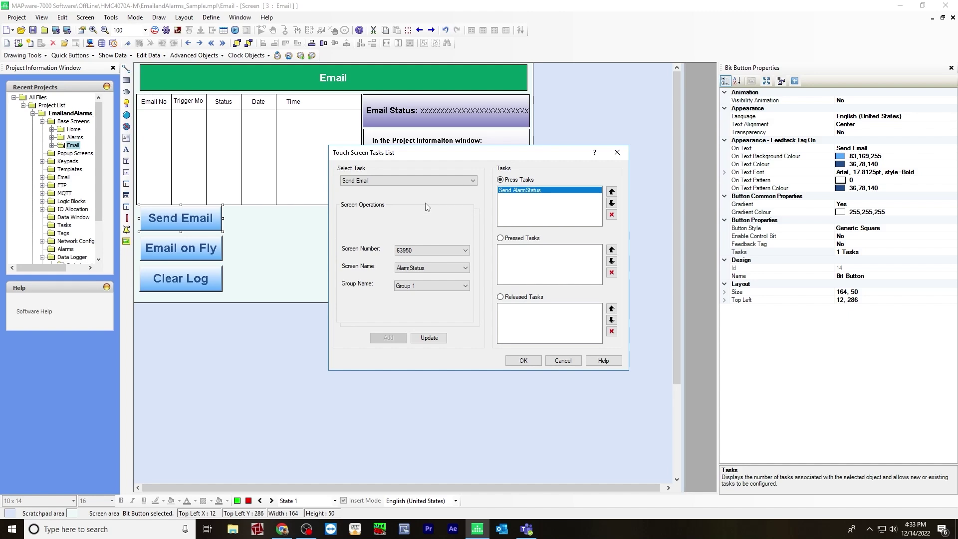
- Keep the press task as Send Email of AlarmStatus (screen 63950) to Group 1 and confirm with OK
left_click(463, 182)
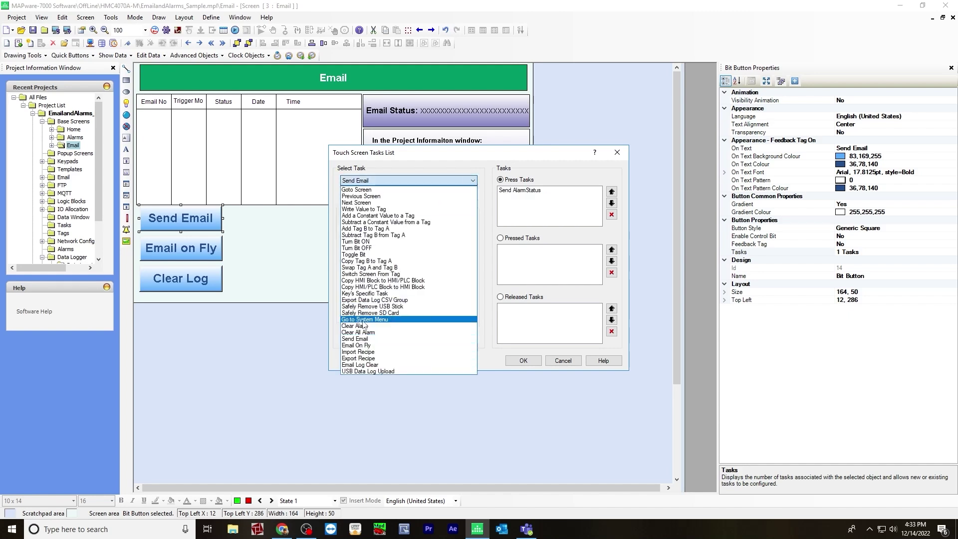
left_click(360, 340)
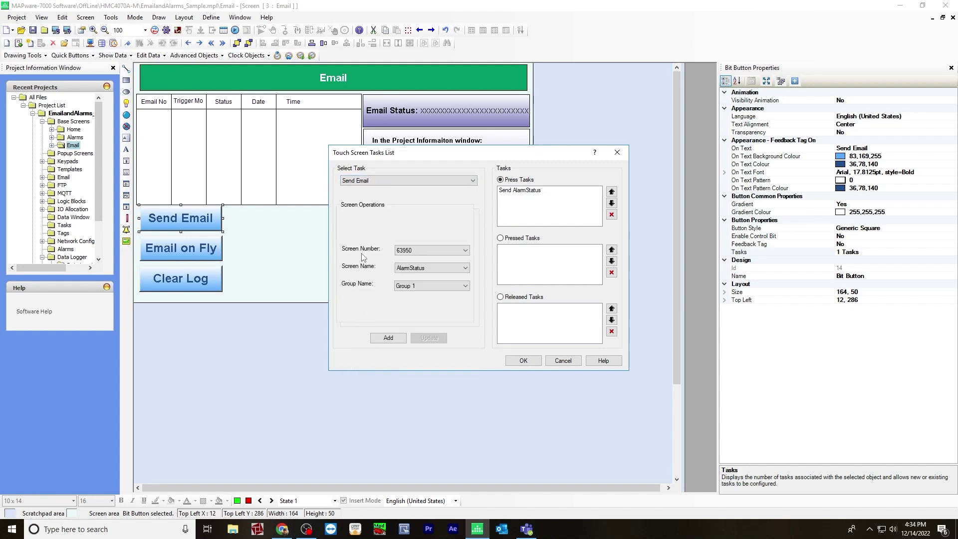
left_click(432, 254)
left_click(427, 259)
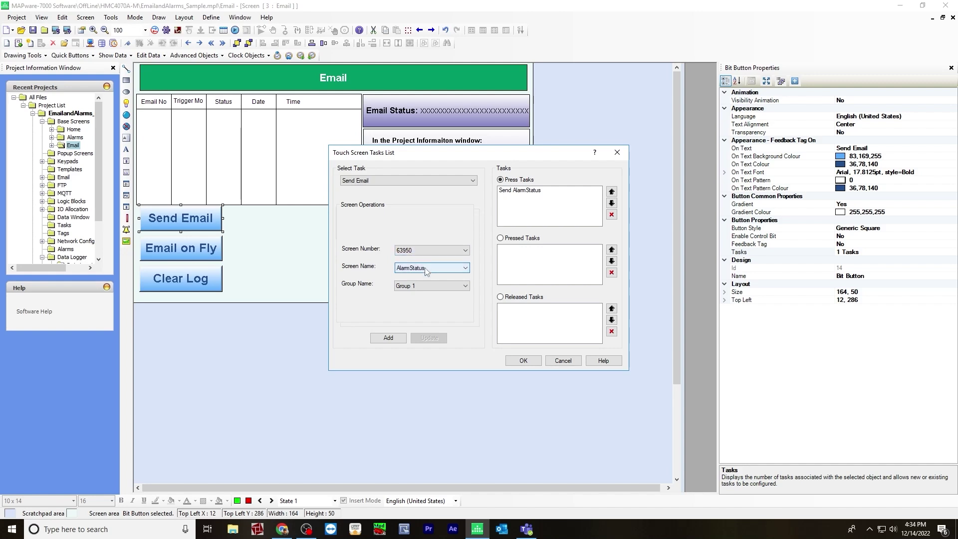
left_click(425, 268)
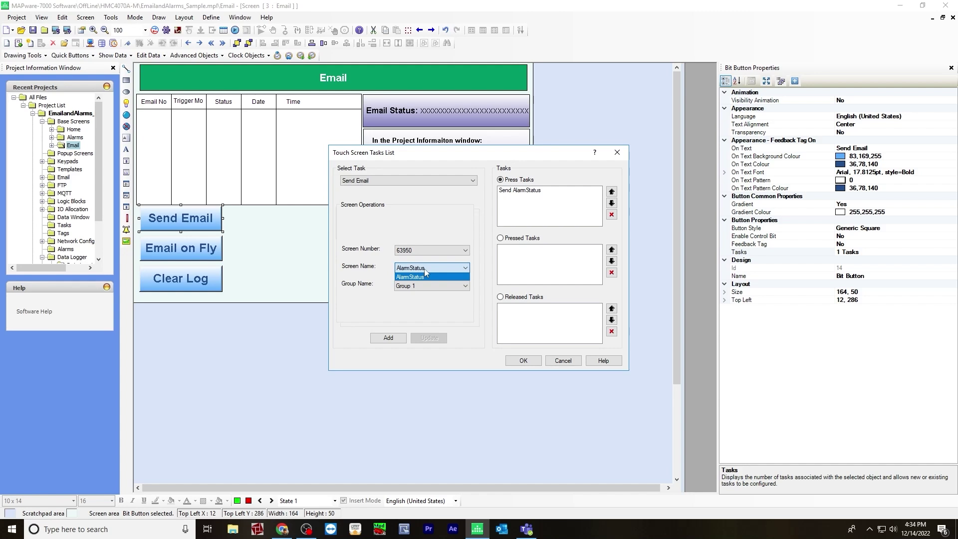
left_click(416, 289)
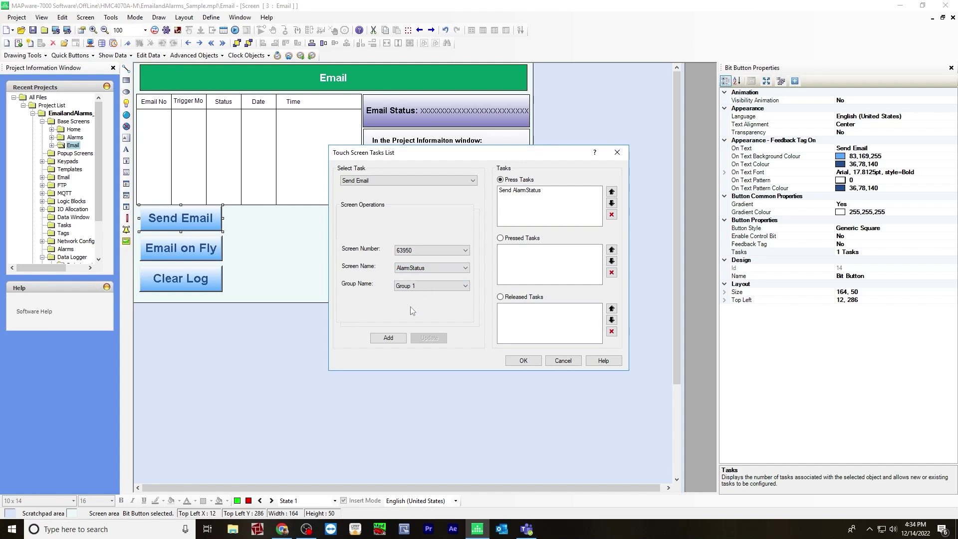
left_click(417, 288)
left_click(417, 294)
left_click(521, 361)
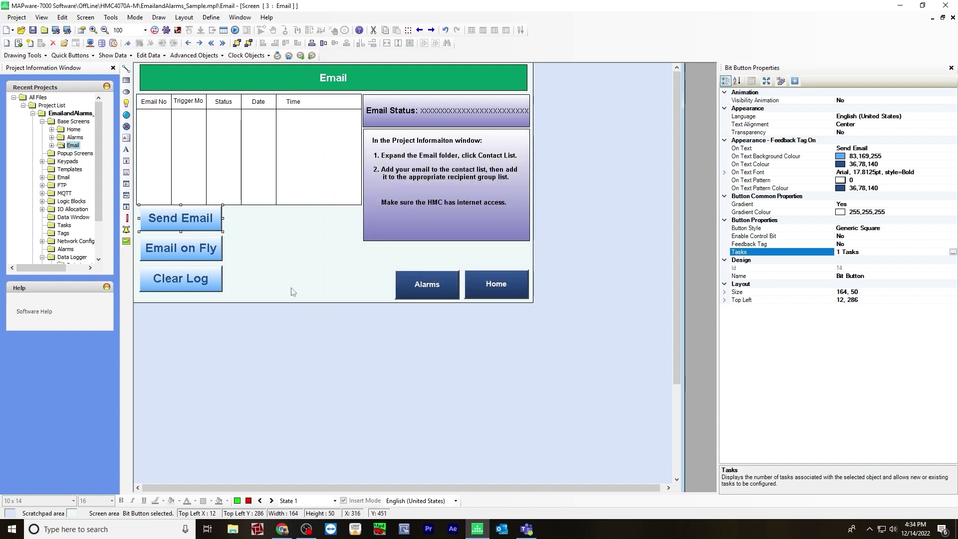
- Keep Email On Fly as the Email on Fly button's single press task and confirm
left_click(200, 251)
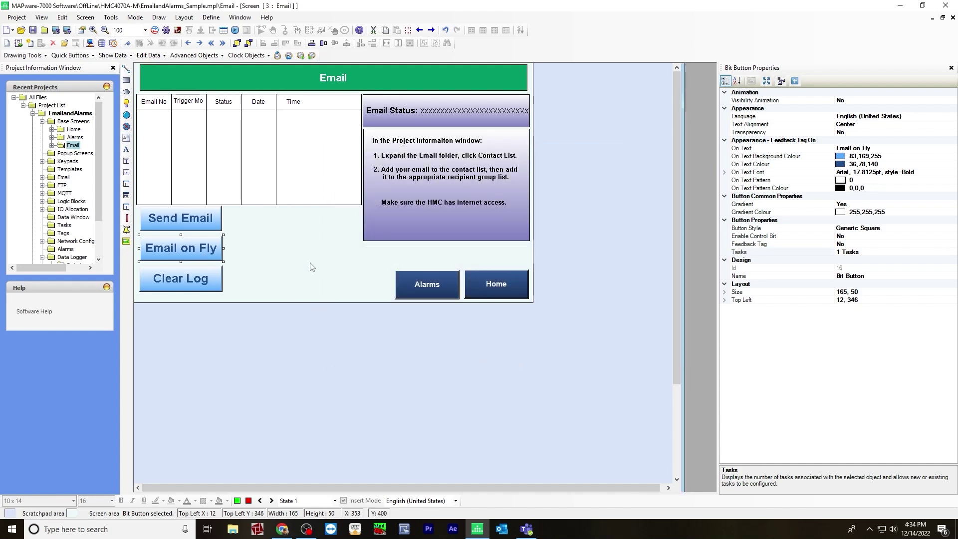
left_click(941, 252)
left_click(953, 252)
left_click(464, 180)
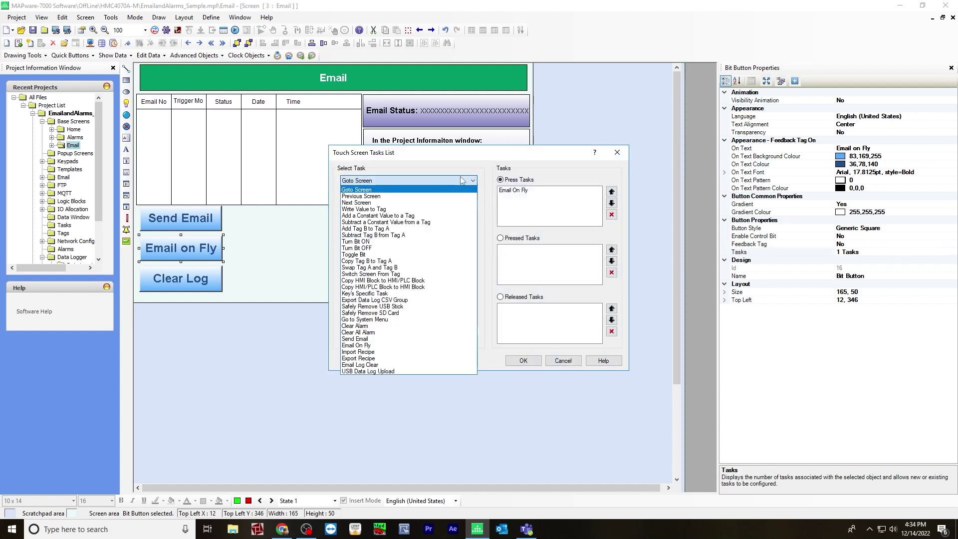
left_click(384, 345)
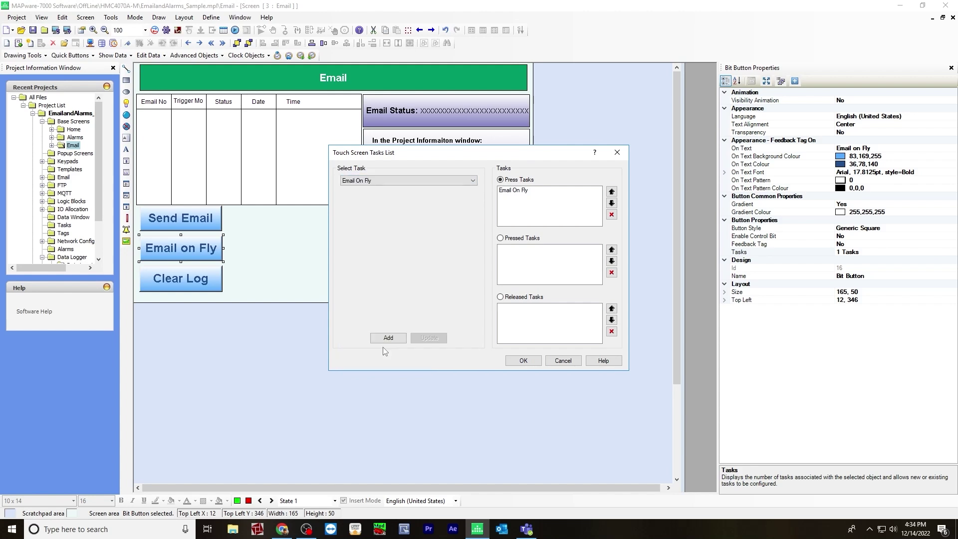
left_click(516, 211)
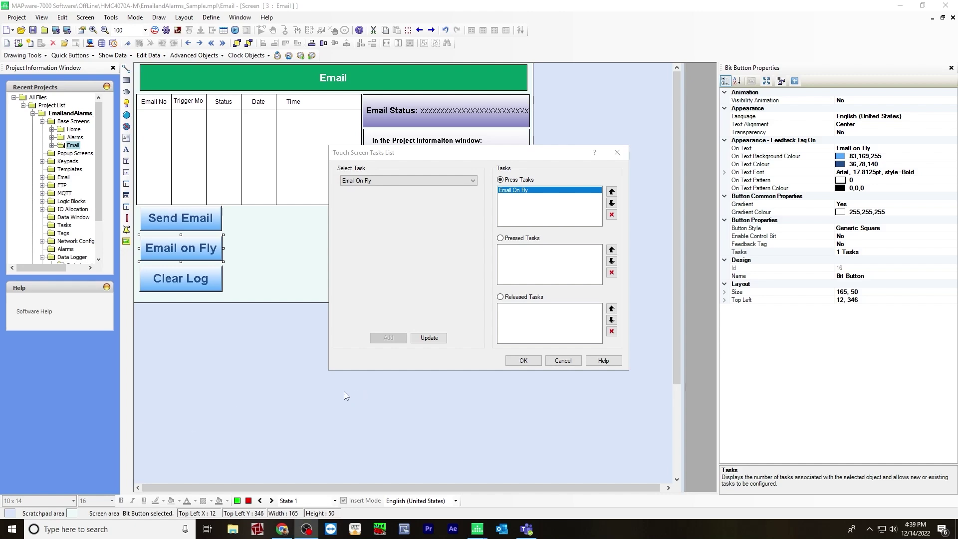
left_click(523, 362)
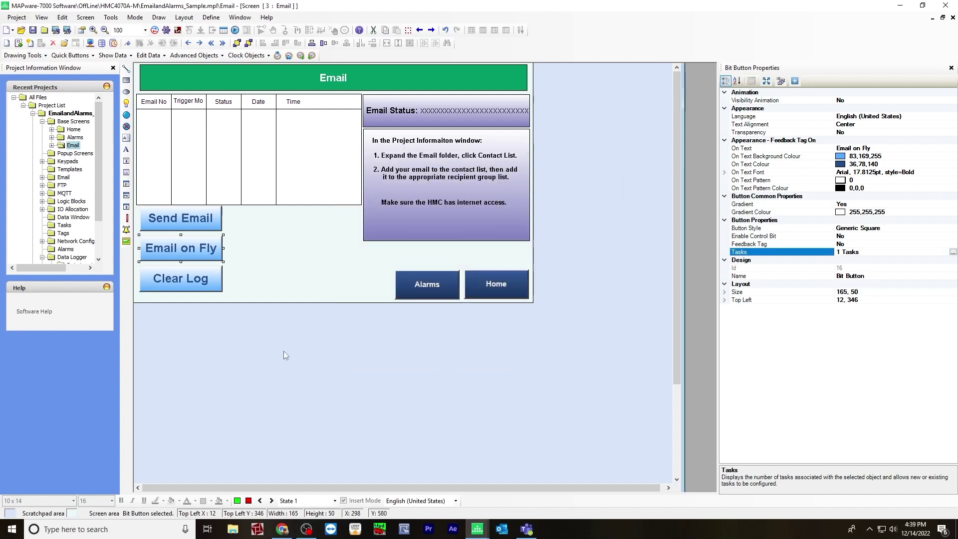
- Keep Email Log Clear as the Clear Log button's press task, then deselect the button
left_click(200, 283)
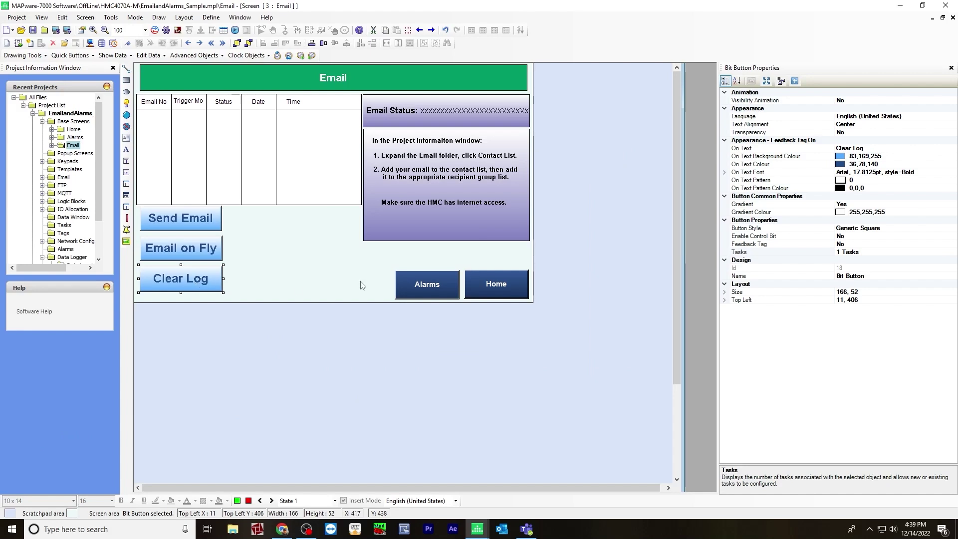
left_click(887, 252)
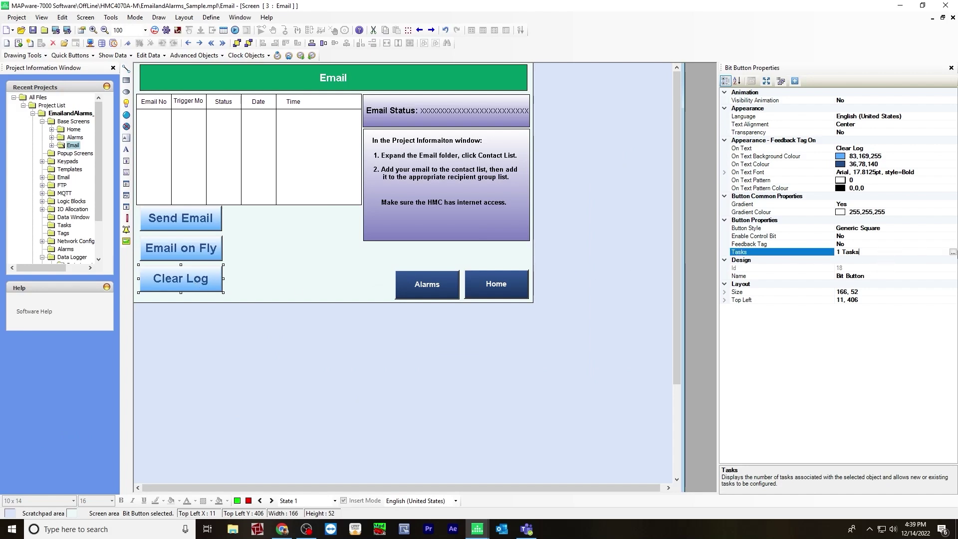
left_click(953, 252)
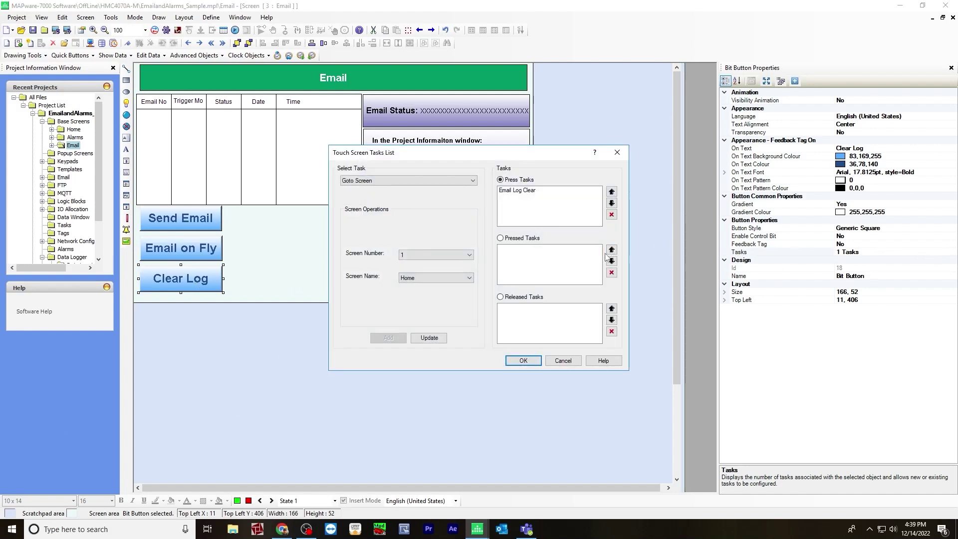
left_click(471, 182)
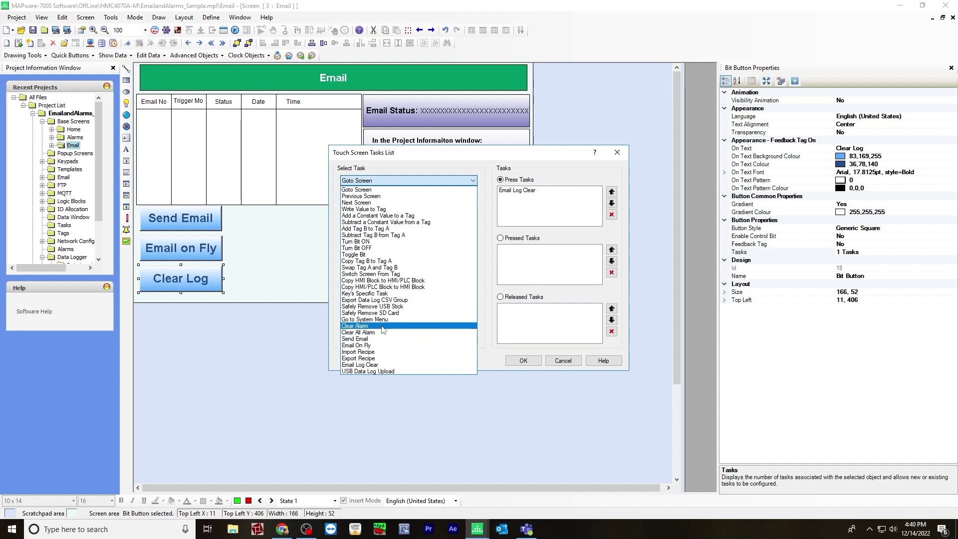
left_click(371, 365)
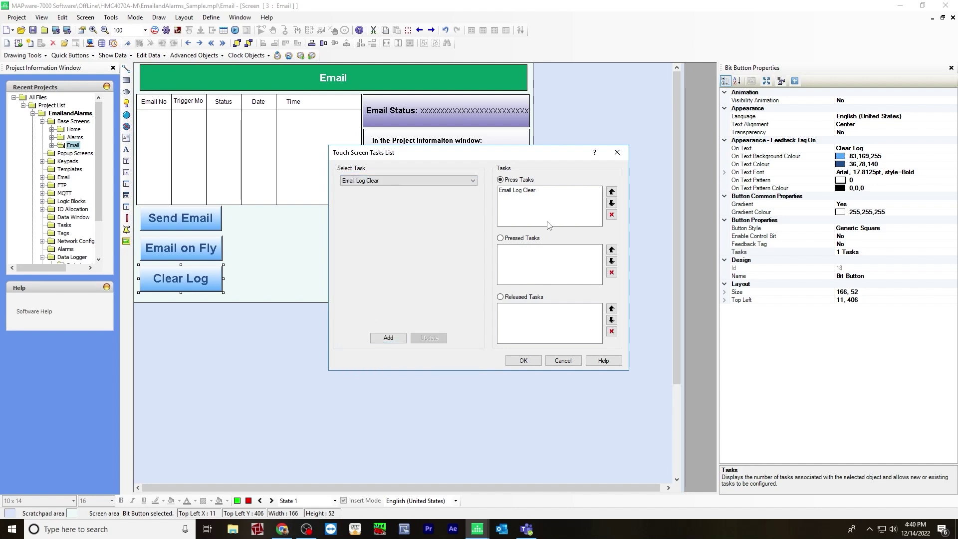
left_click(522, 360)
left_click(332, 279)
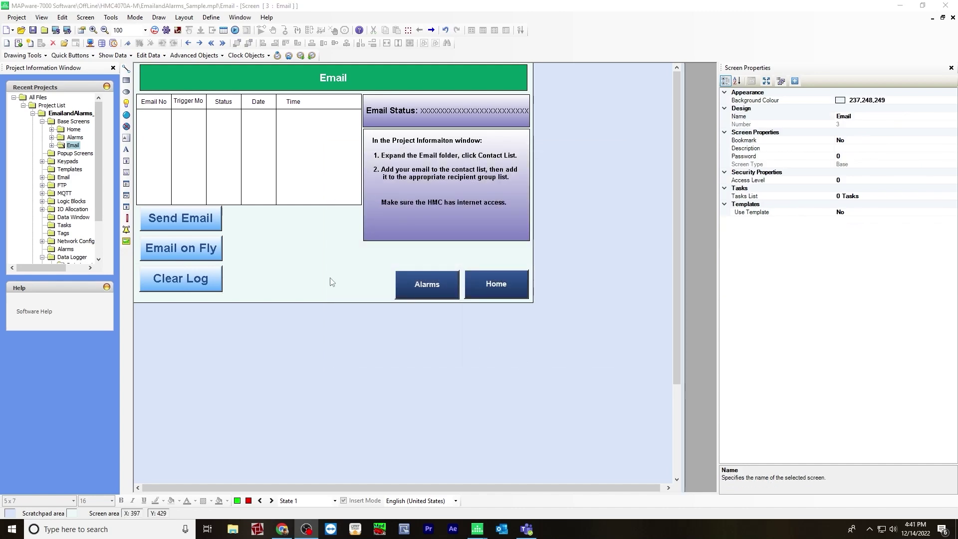
- Select the Email Status display, place a trial message display near the buttons, then undo it
left_click(448, 111)
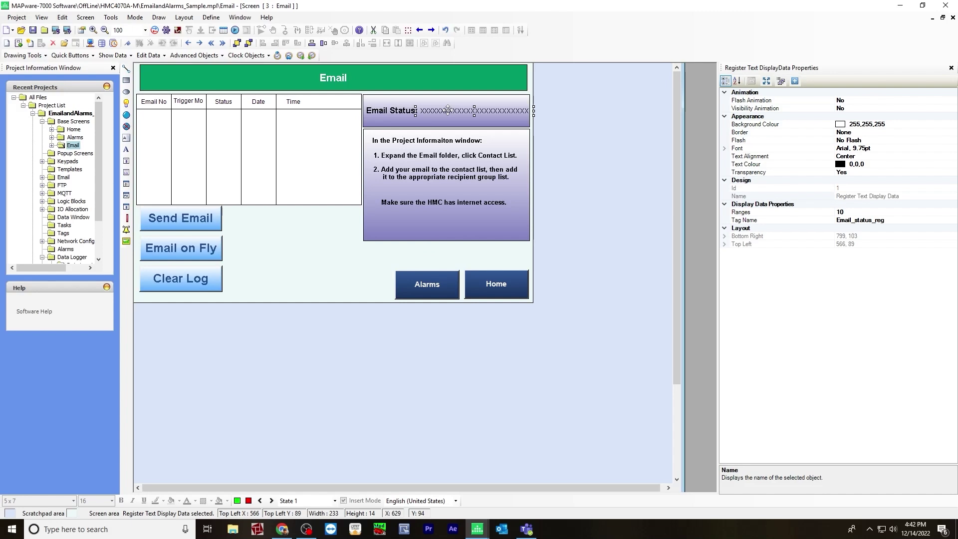
left_click(158, 17)
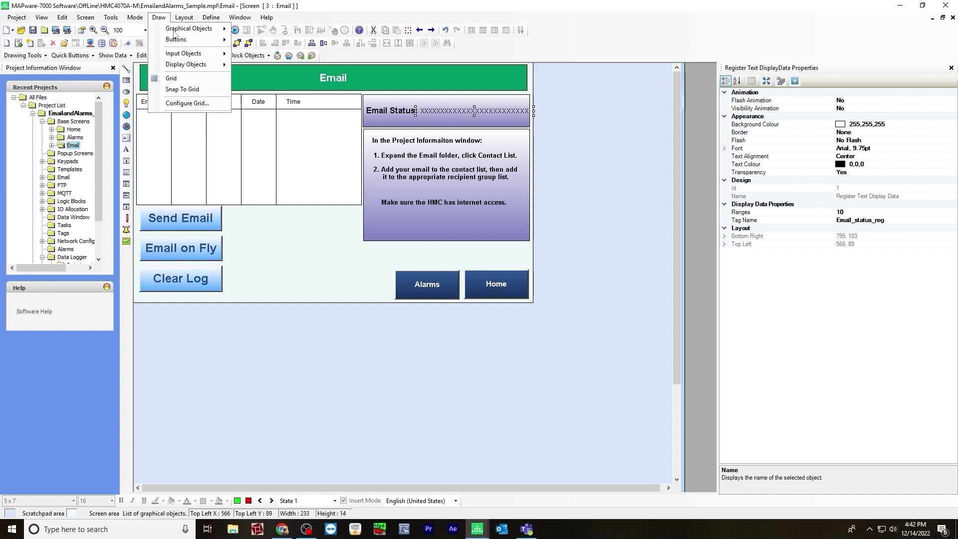
mouse_move(199, 64)
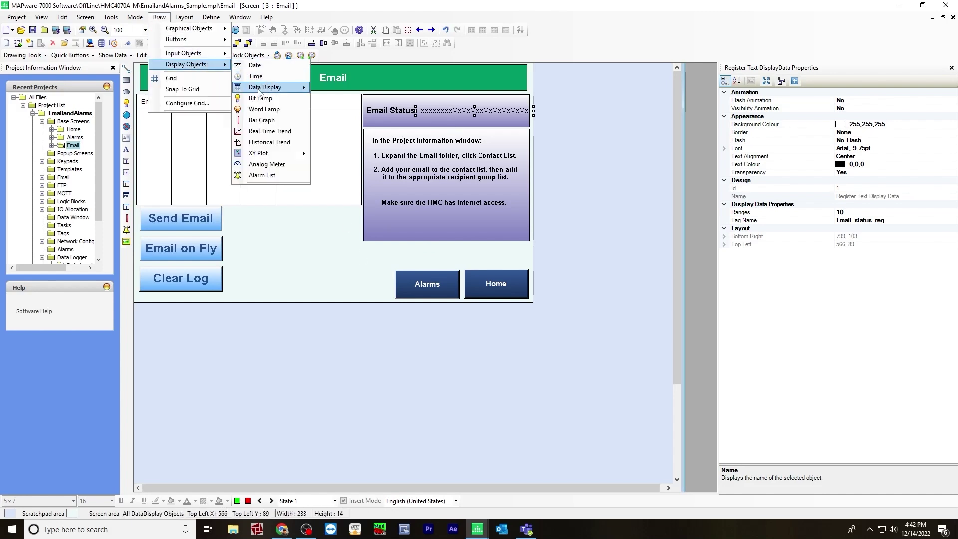
mouse_move(259, 90)
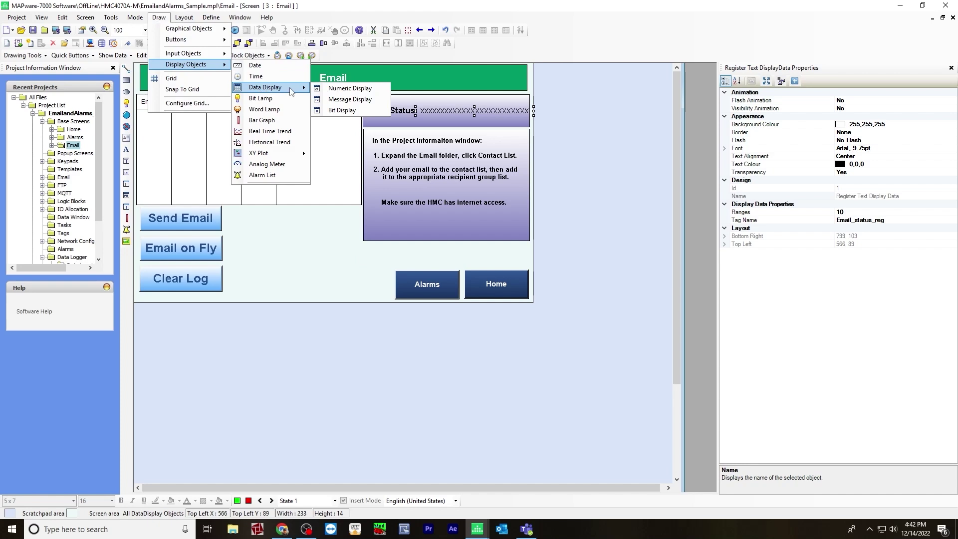
left_click(349, 99)
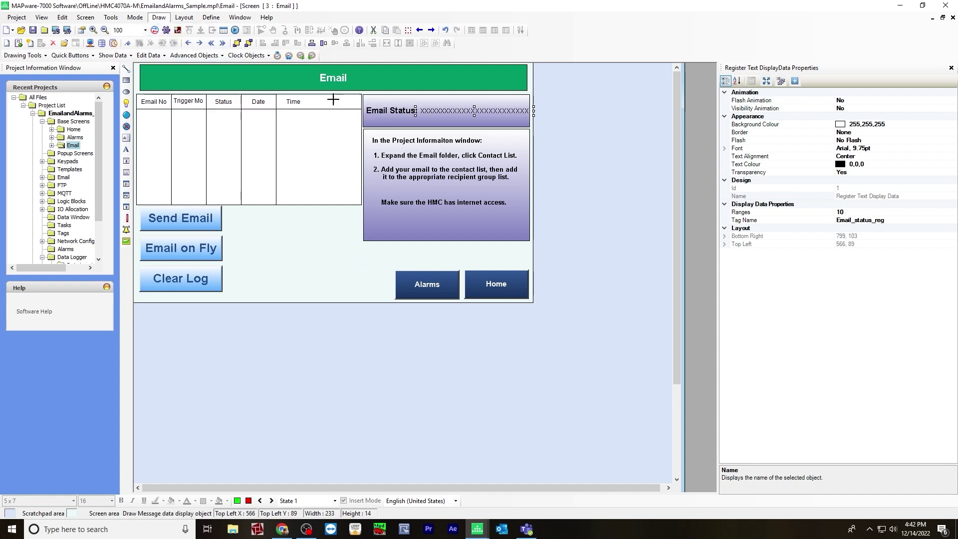
left_click(316, 231)
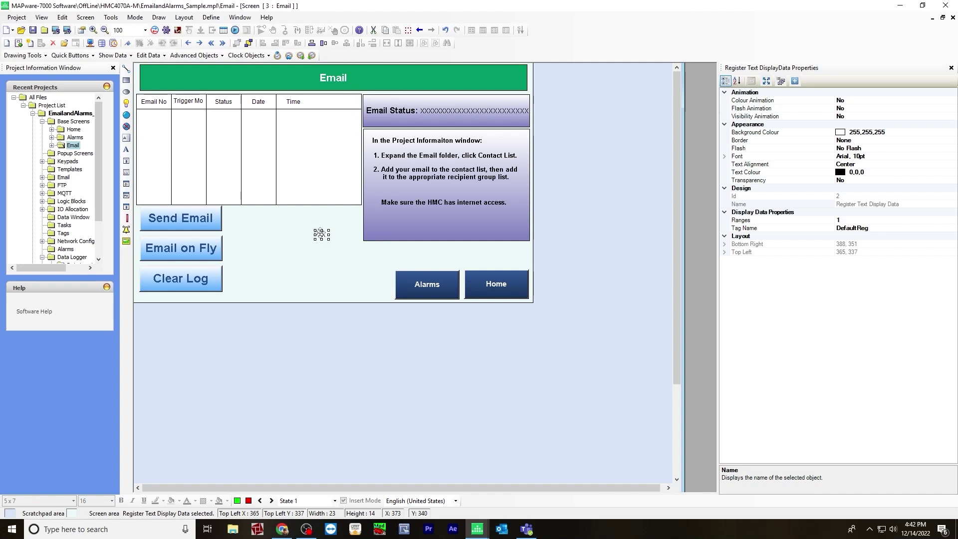
key("ctrl+z")
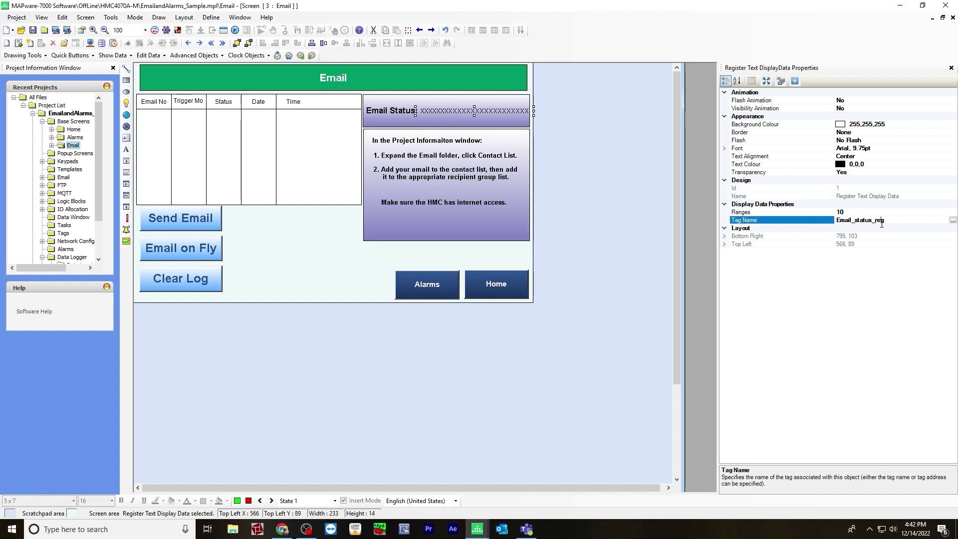
- Set the Email Status display's Tag Name to Email_status_reg (SW0253) from the tag list
left_click(881, 222)
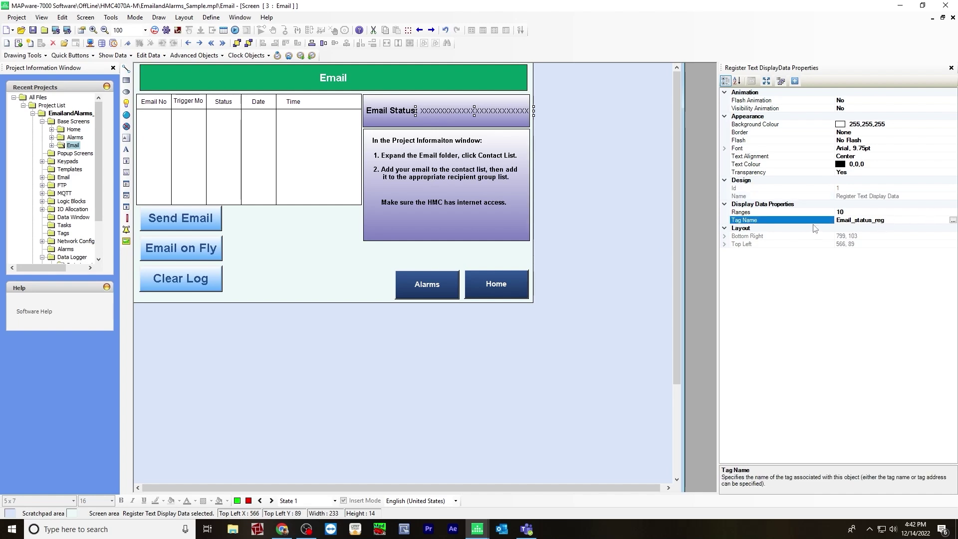
left_click(952, 221)
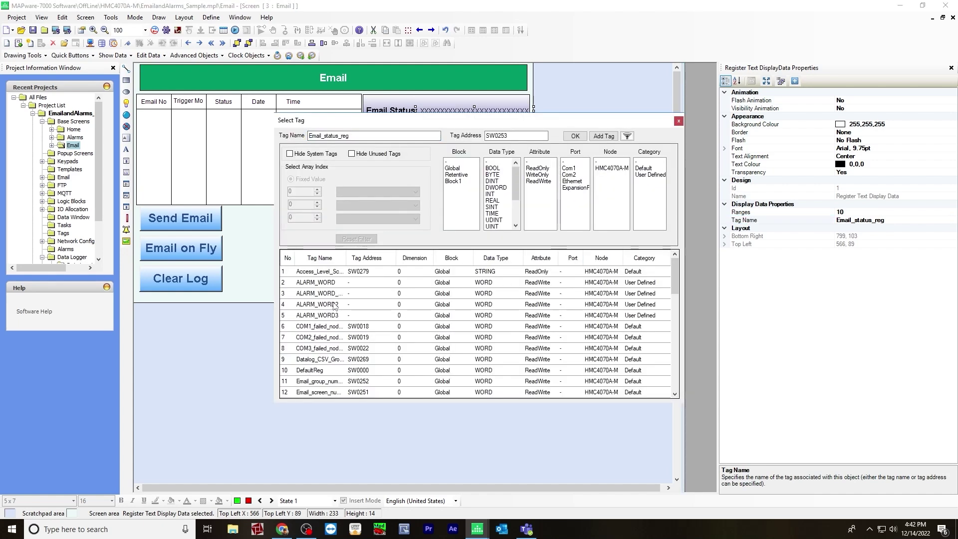
scroll(318, 325, "down", 2)
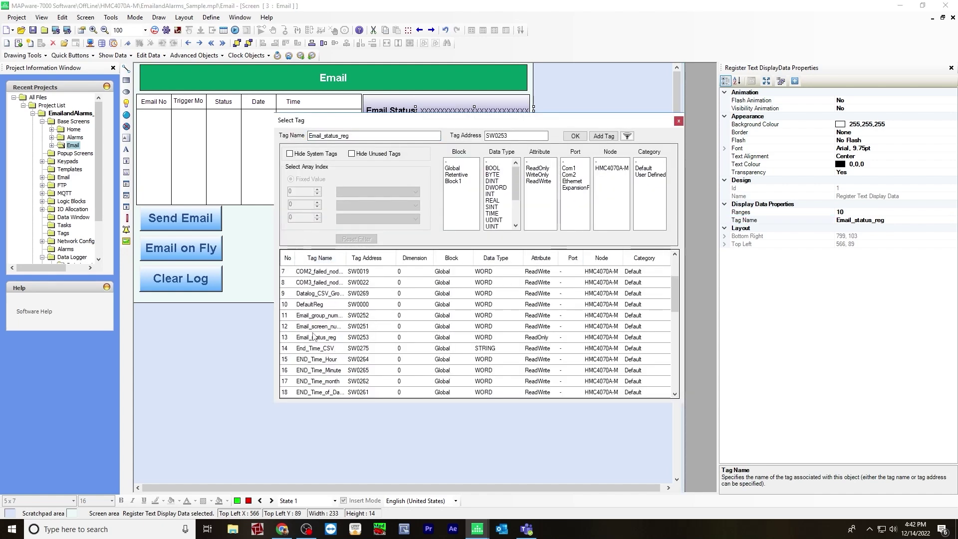
left_click(318, 339)
left_click(575, 135)
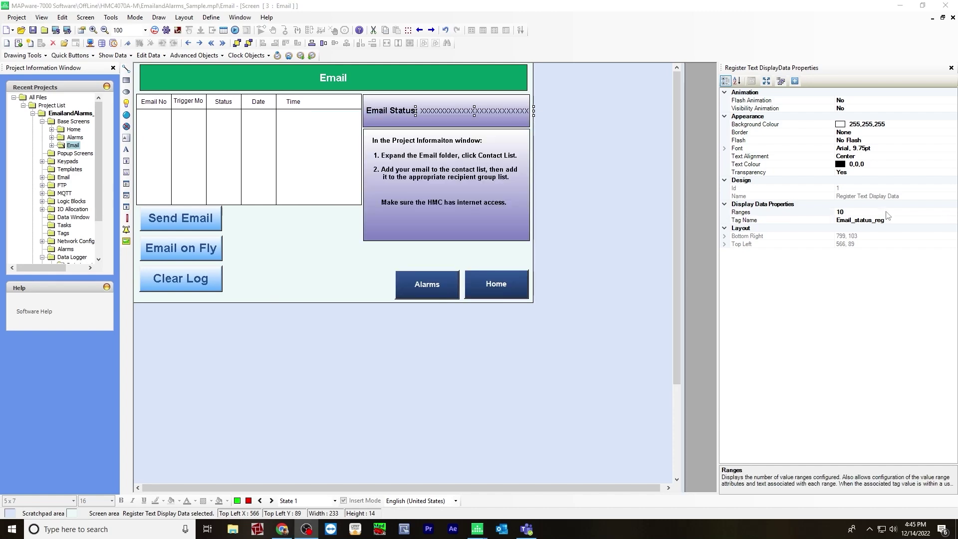
left_click(884, 214)
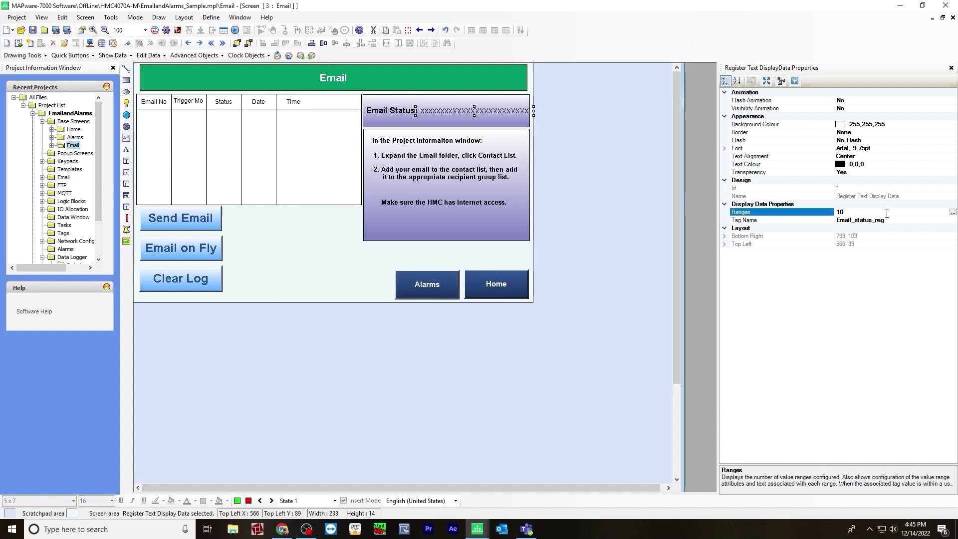
left_click(953, 212)
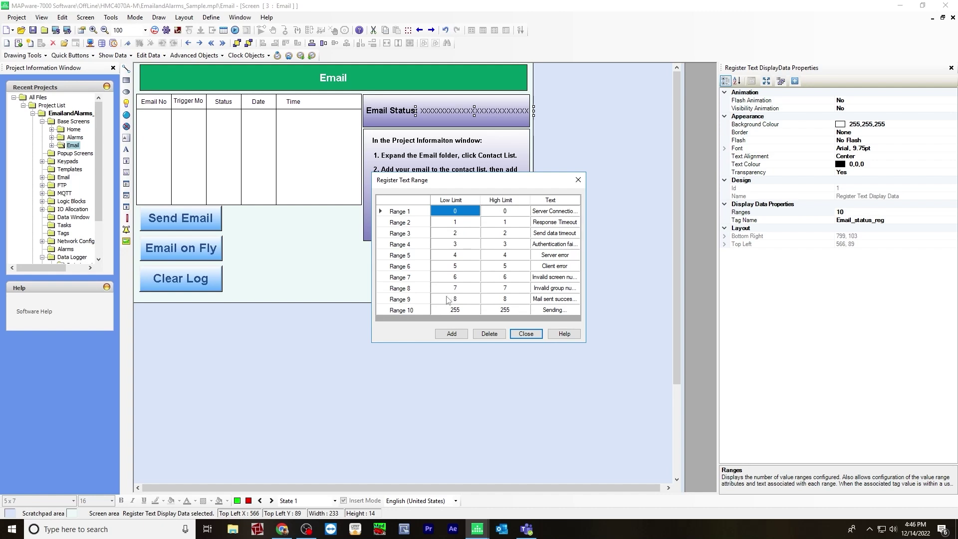
key("Escape")
left_click(285, 295)
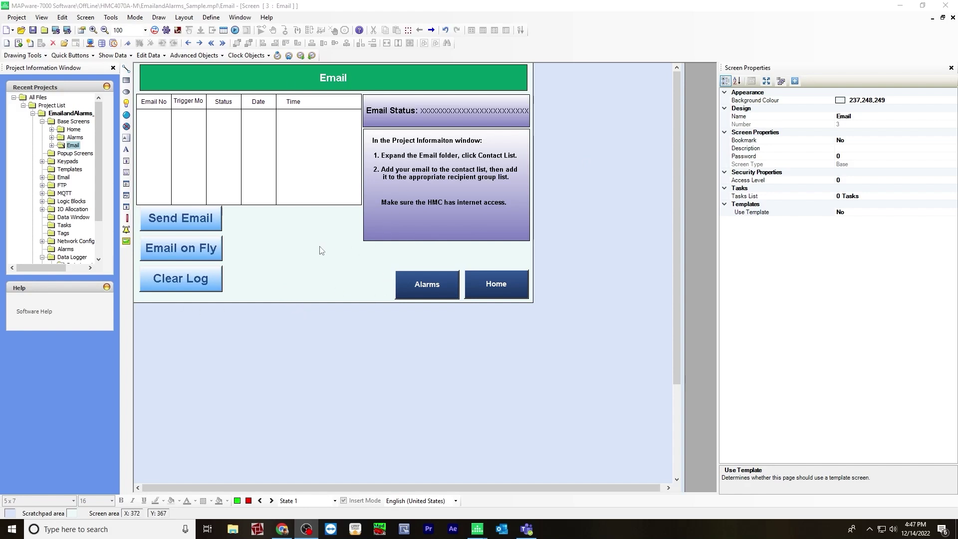
left_click(426, 284)
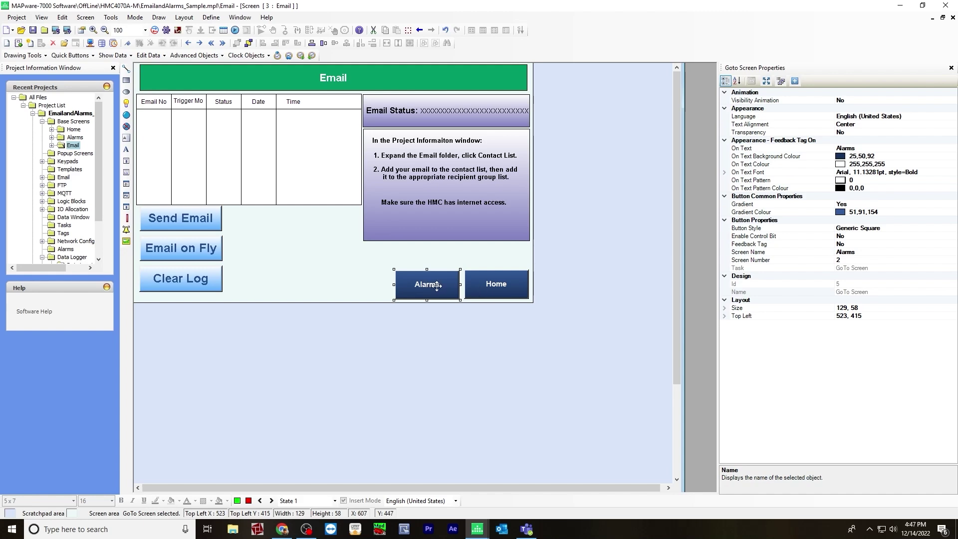
left_click(495, 288)
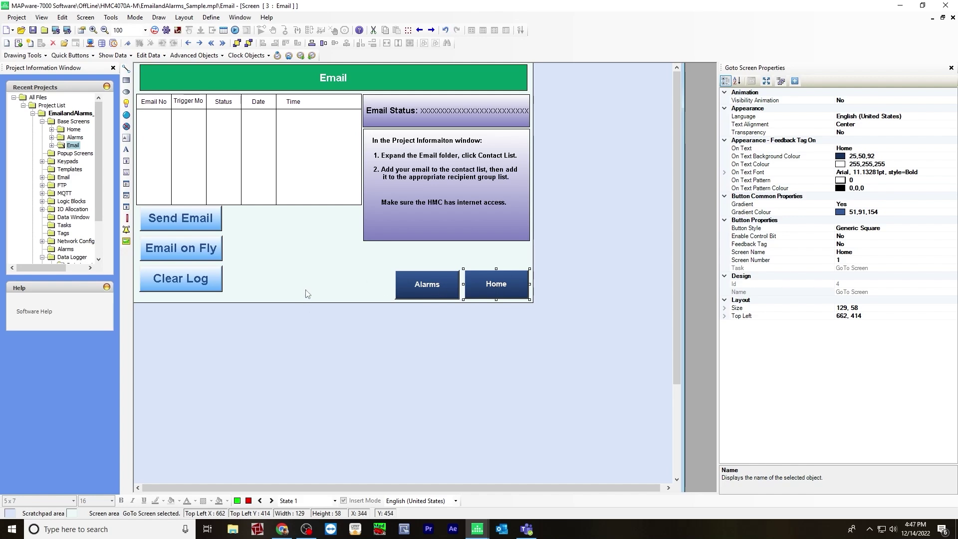
left_click(75, 138)
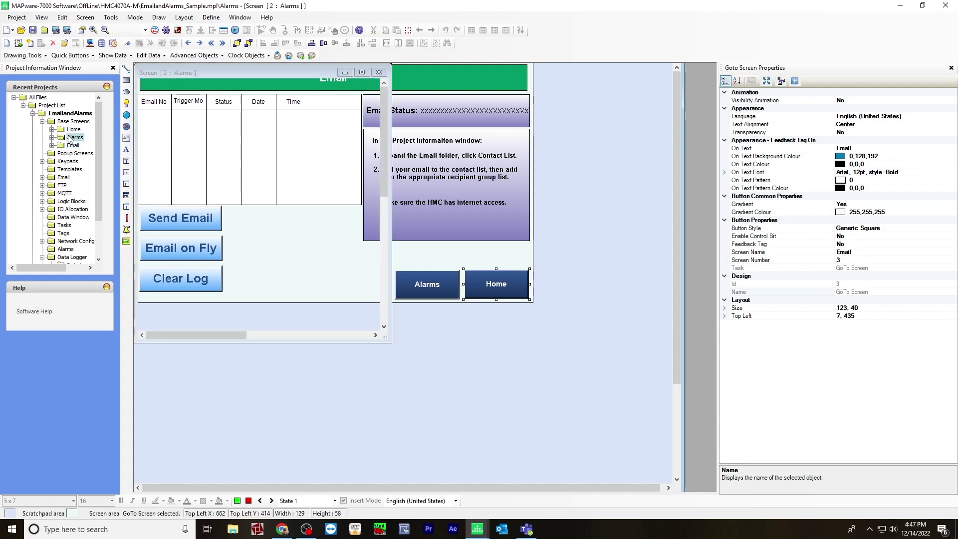
left_click(73, 145)
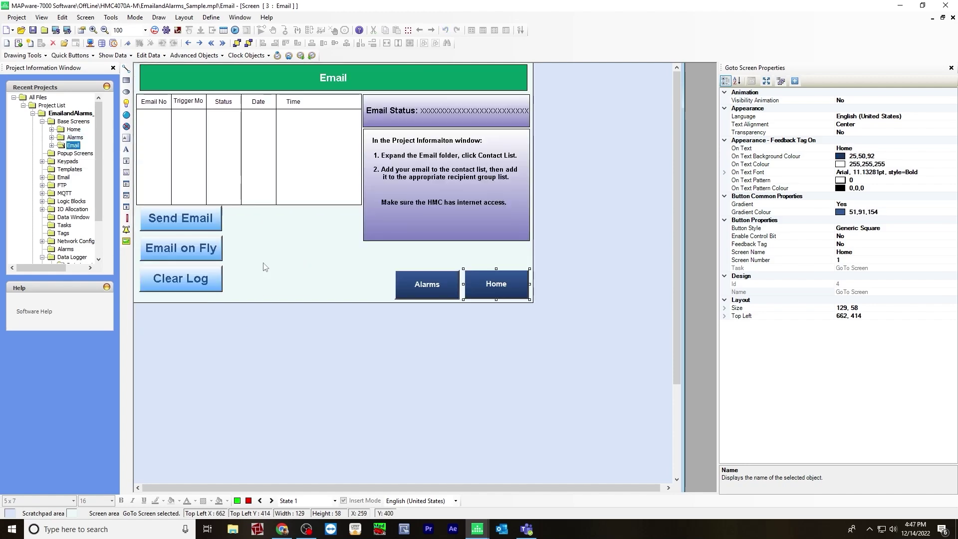
- Go online with download, send the project to the HMC4070A-M, and close the finished download window
left_click(135, 18)
mouse_move(149, 45)
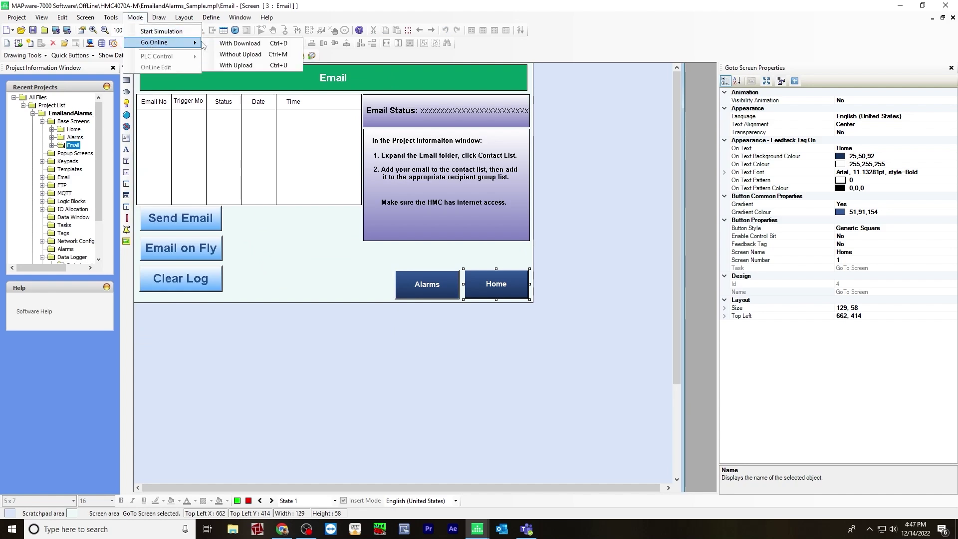
left_click(225, 45)
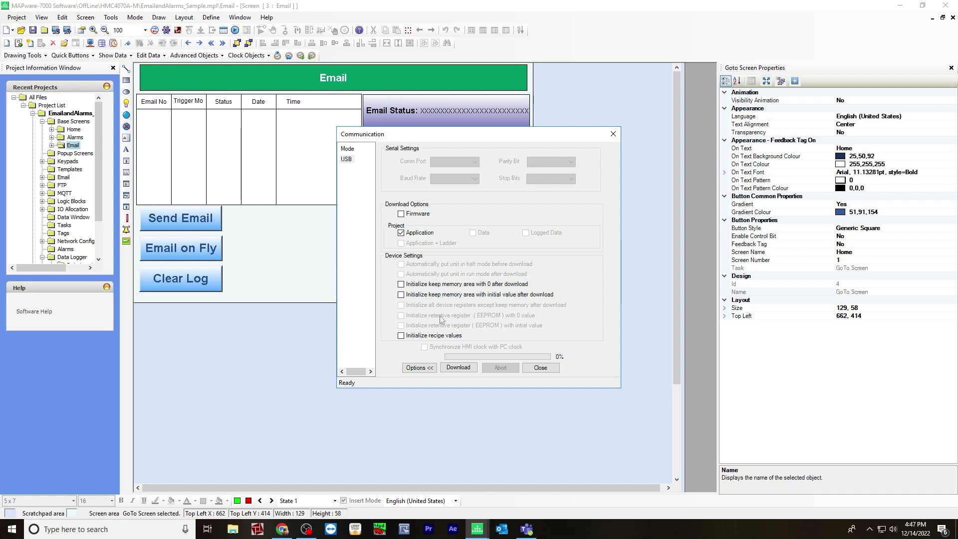
left_click(459, 368)
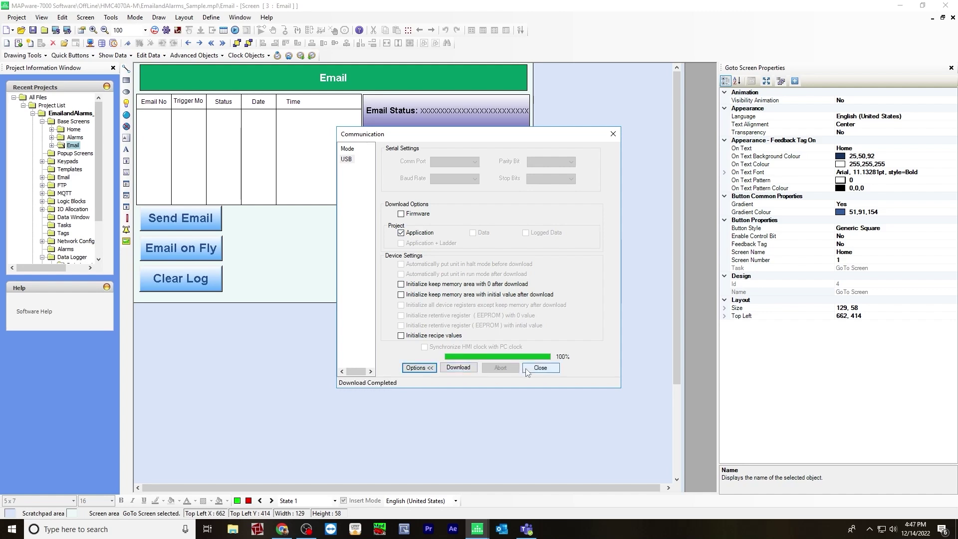
left_click(526, 369)
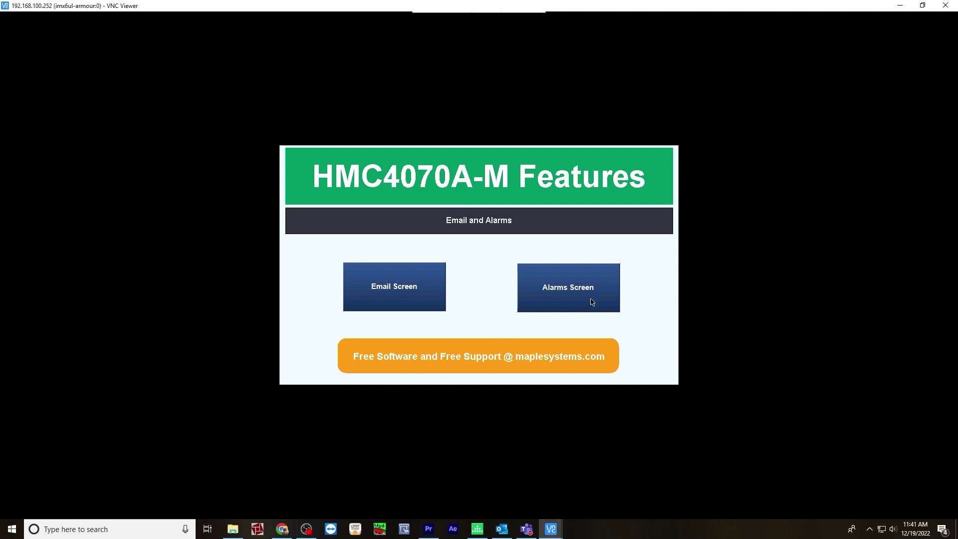
- On the Alarms screen, trigger the Temp, Pressure and No Signal alarms
left_click(591, 301)
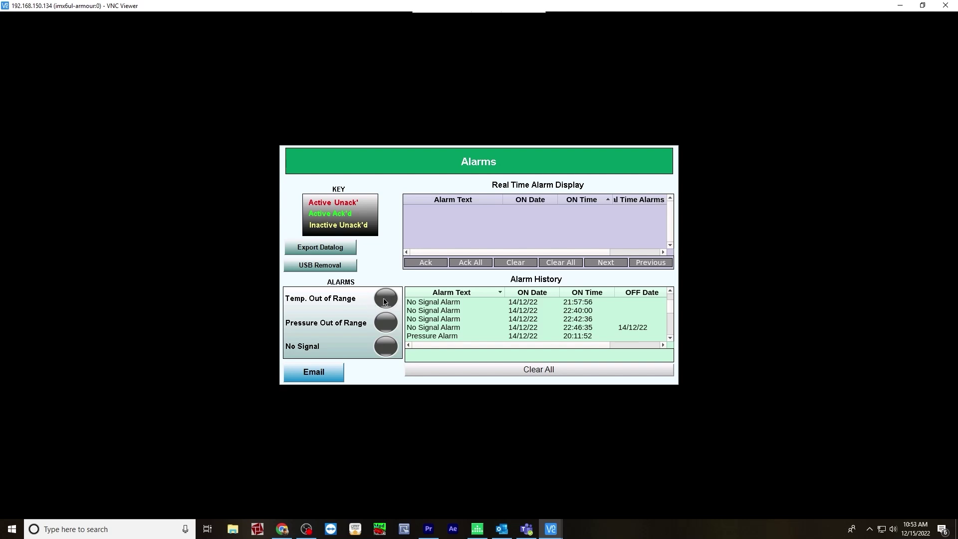
left_click(385, 301)
left_click(386, 327)
left_click(389, 352)
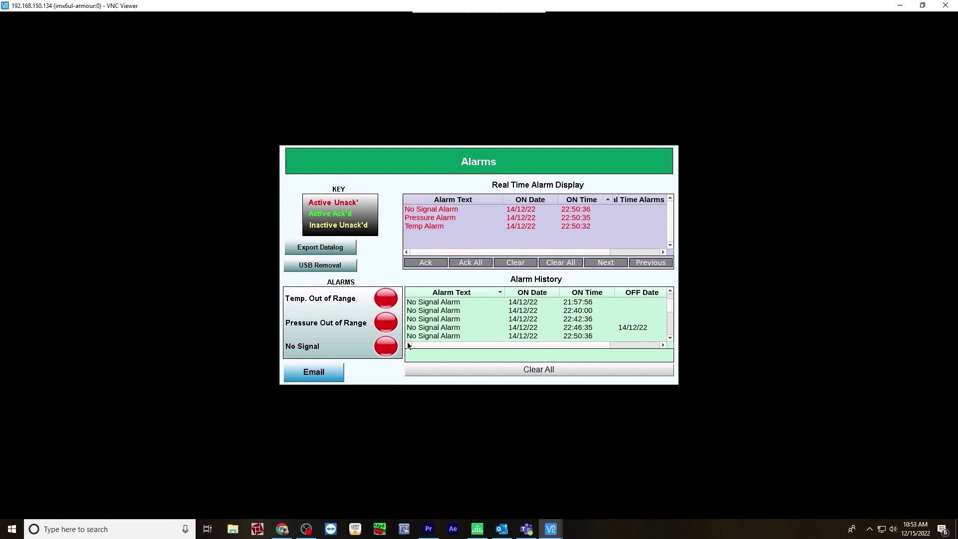
- From the Email screen, send a test email, then open and cancel an Email on Fly
left_click(337, 372)
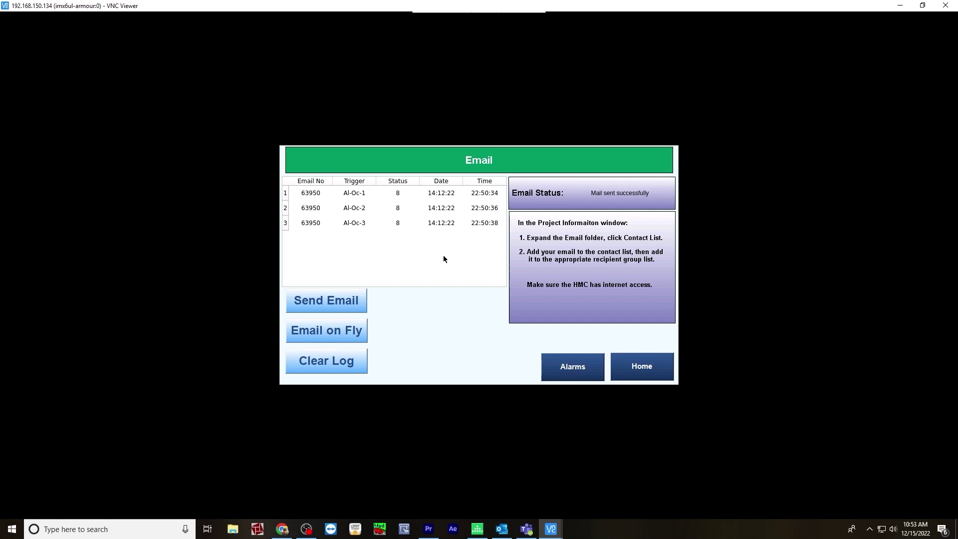
left_click(329, 306)
left_click(349, 332)
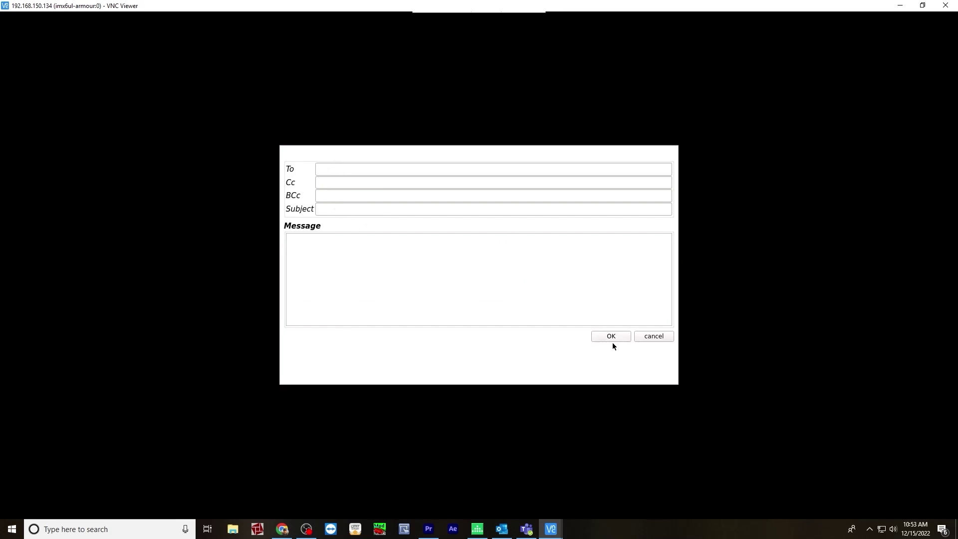
left_click(658, 339)
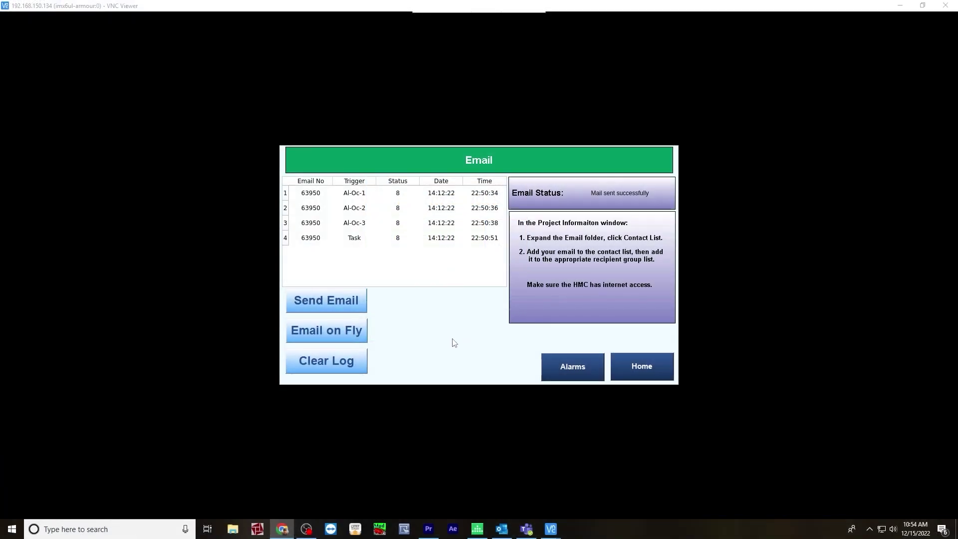
- Clear the email log, then acknowledge all alarms on the Alarms screen
left_click(343, 364)
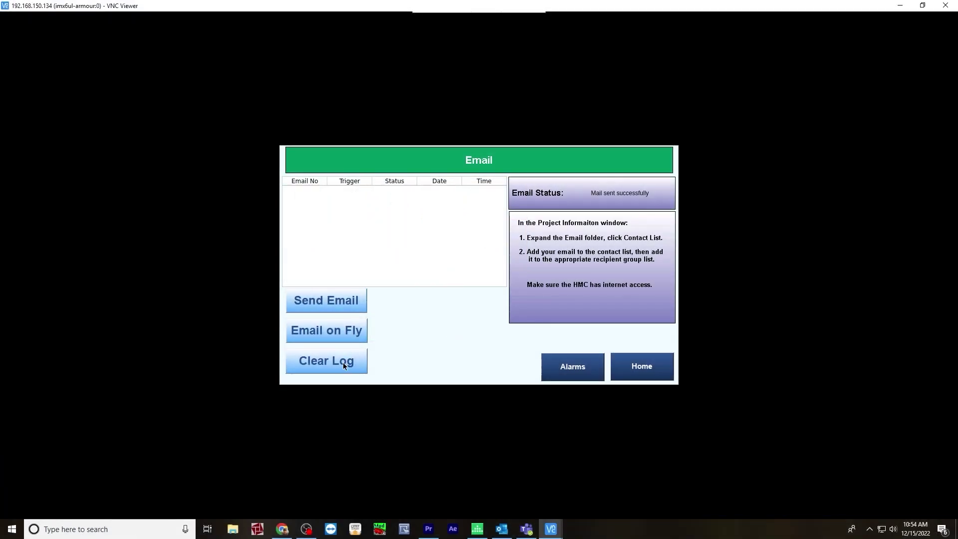
left_click(573, 369)
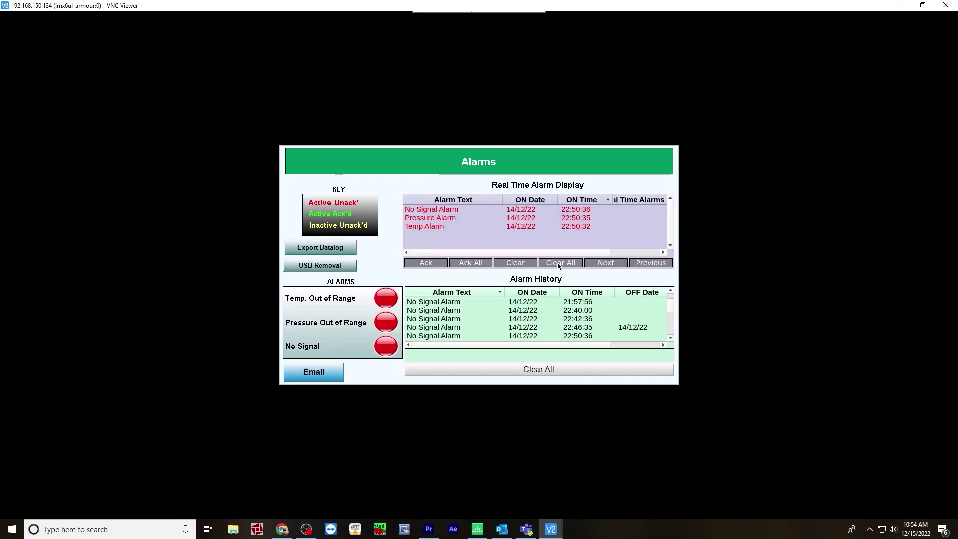
left_click(472, 263)
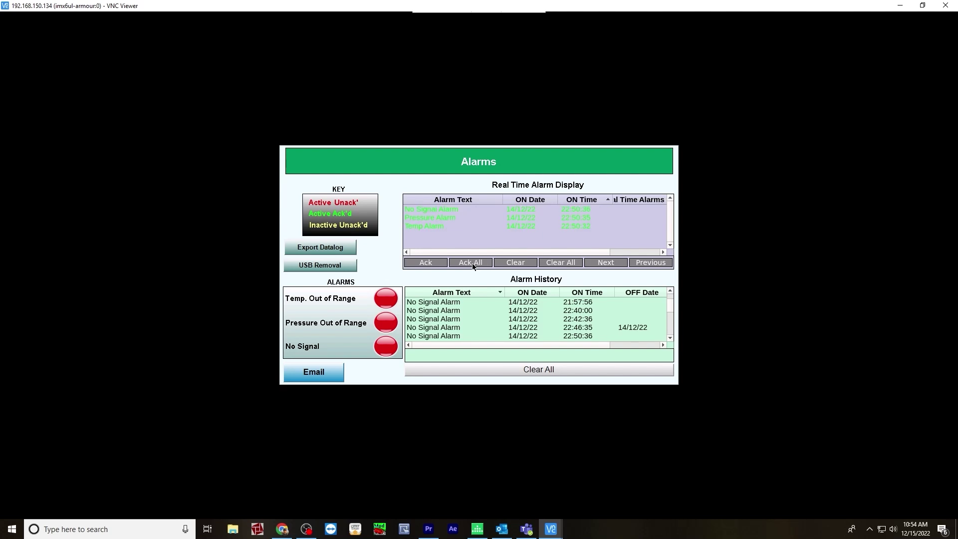
- Switch off the Temp, Pressure and No Signal alarms and clear the real-time alarm list
left_click(383, 302)
left_click(388, 324)
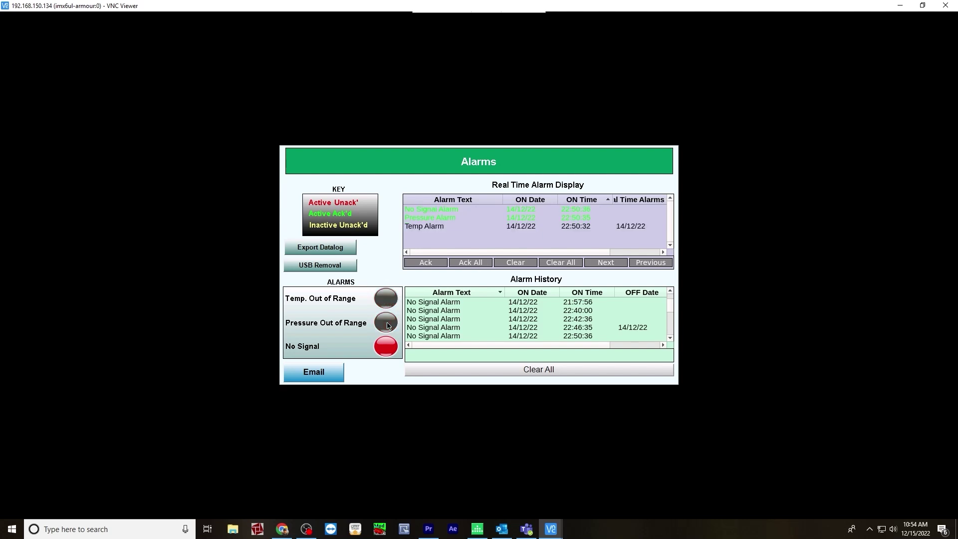
left_click(385, 352)
left_click(570, 264)
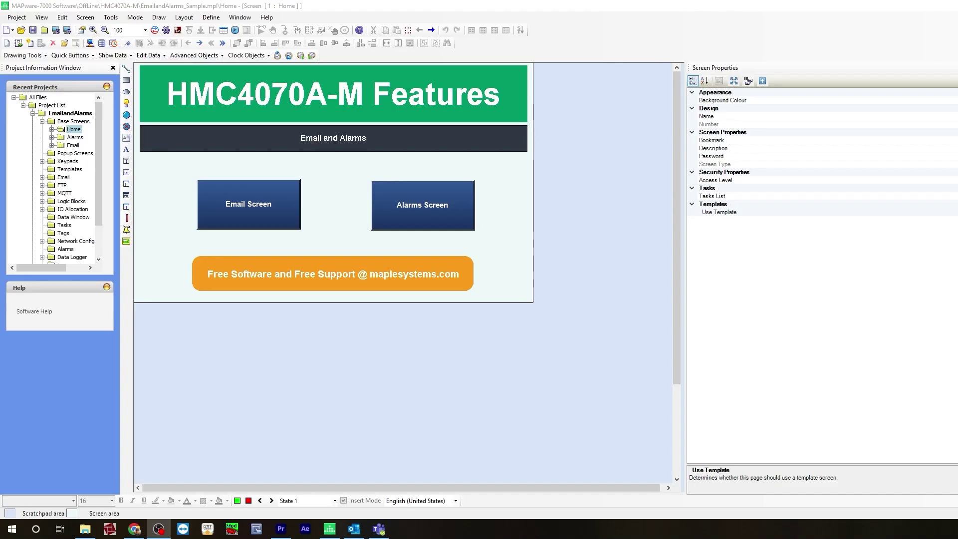